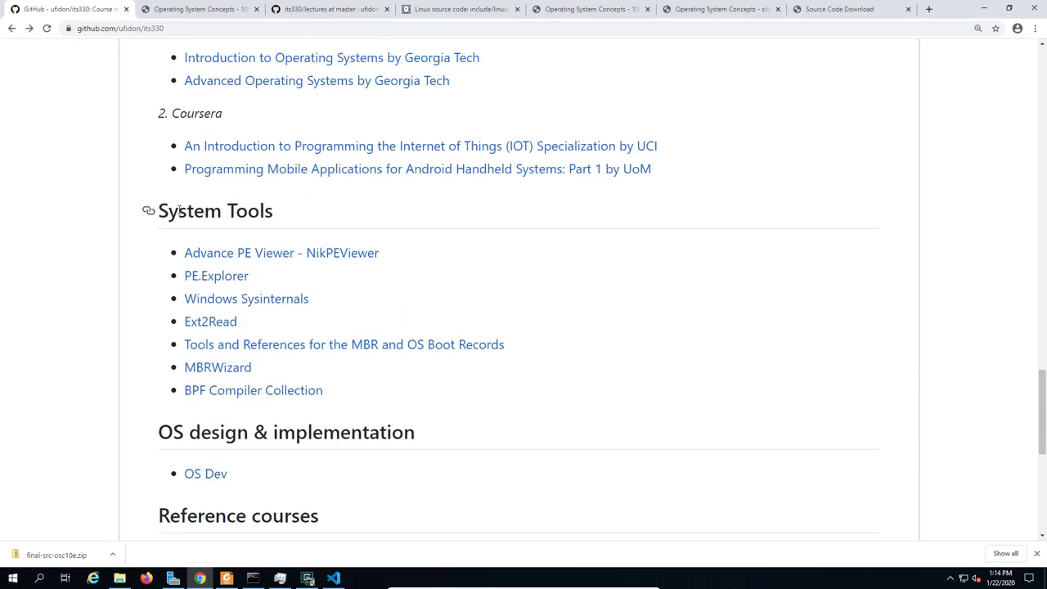
pyautogui.moveTo(192, 211); pyautogui.dragTo(277, 211)
pyautogui.click(180, 232)
pyautogui.moveTo(197, 211); pyautogui.dragTo(303, 212)
pyautogui.click(296, 240)
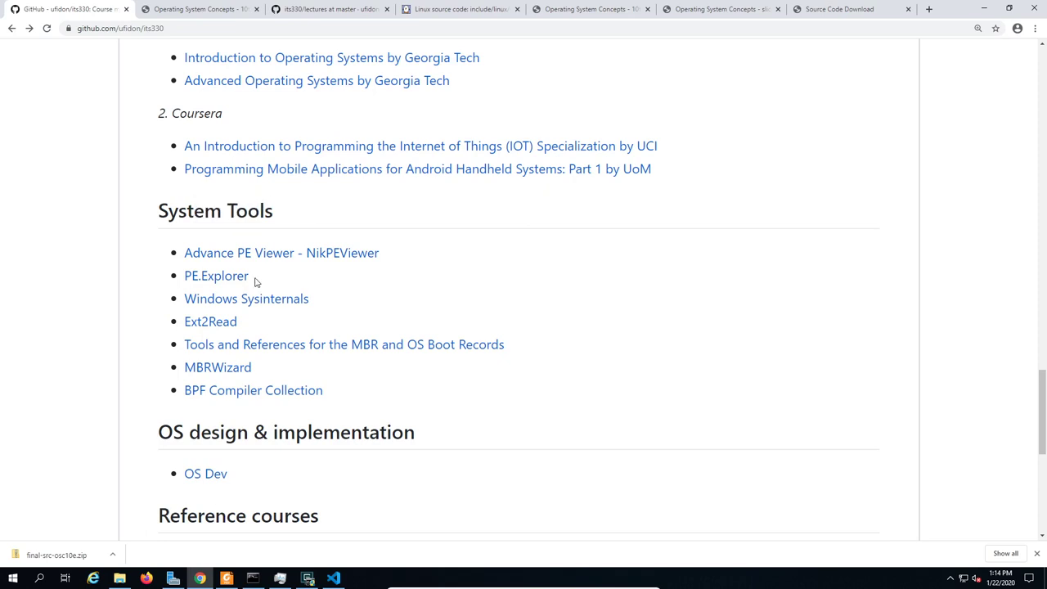
# Open the Advance PE Viewer - NikPEViewer link in a new tab and download NikPEViewer 0.4v from its page
pyautogui.rightClick(321, 254)
pyautogui.click(349, 260)
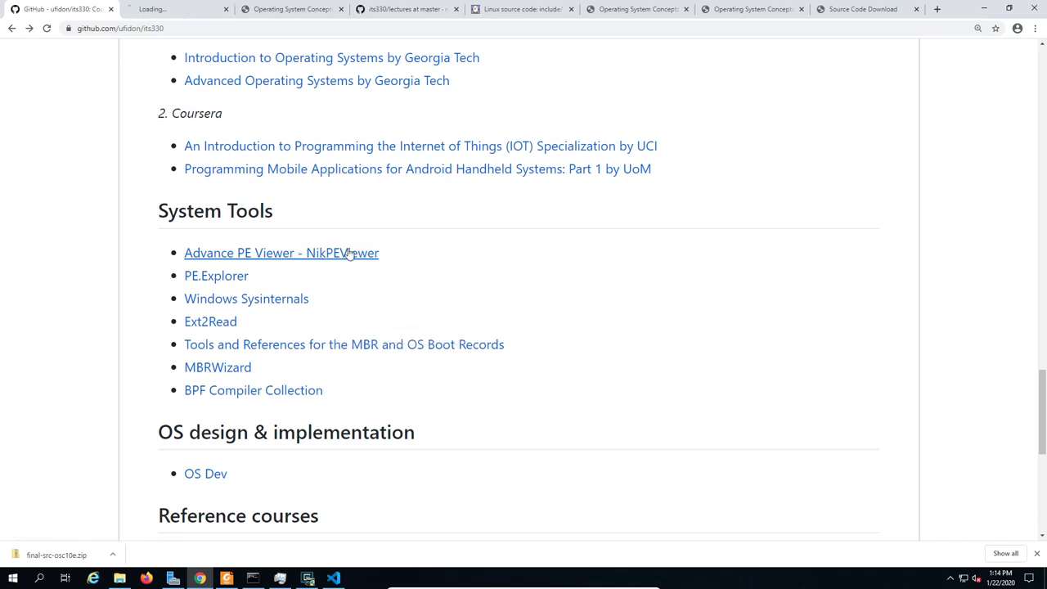
pyautogui.click(176, 9)
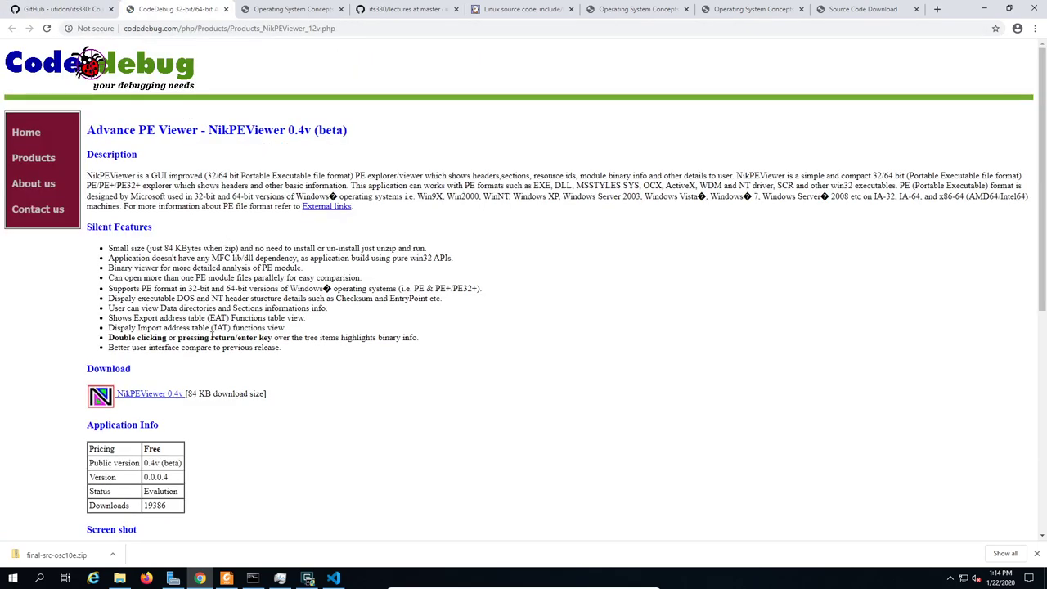
pyautogui.click(148, 396)
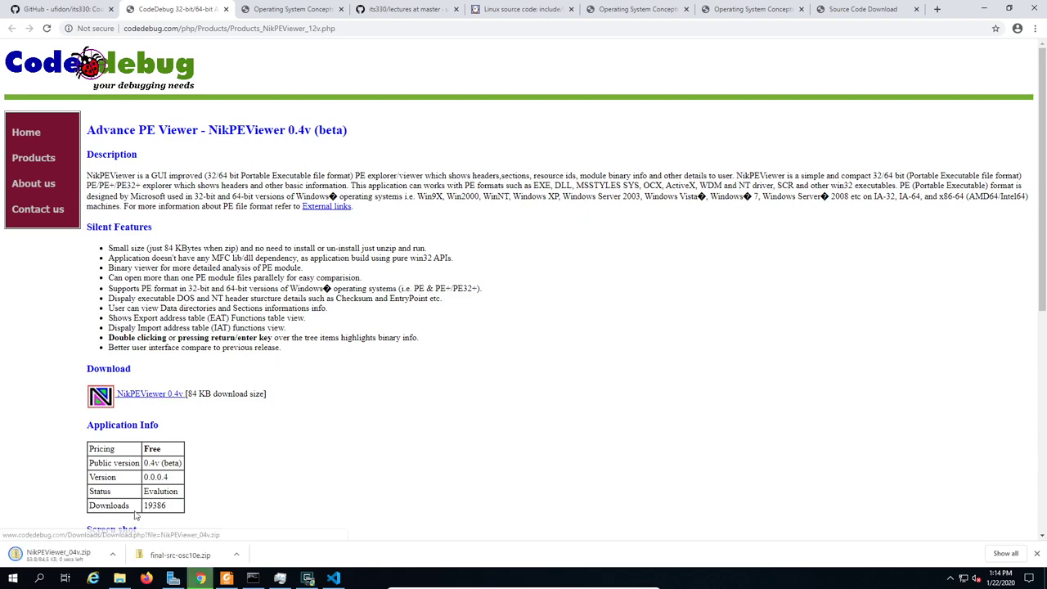
# Show the downloaded NikPEViewer_04v archive in its folder and extract it with 7-Zip into a NikPEViewer_04v subfolder
pyautogui.click(112, 554)
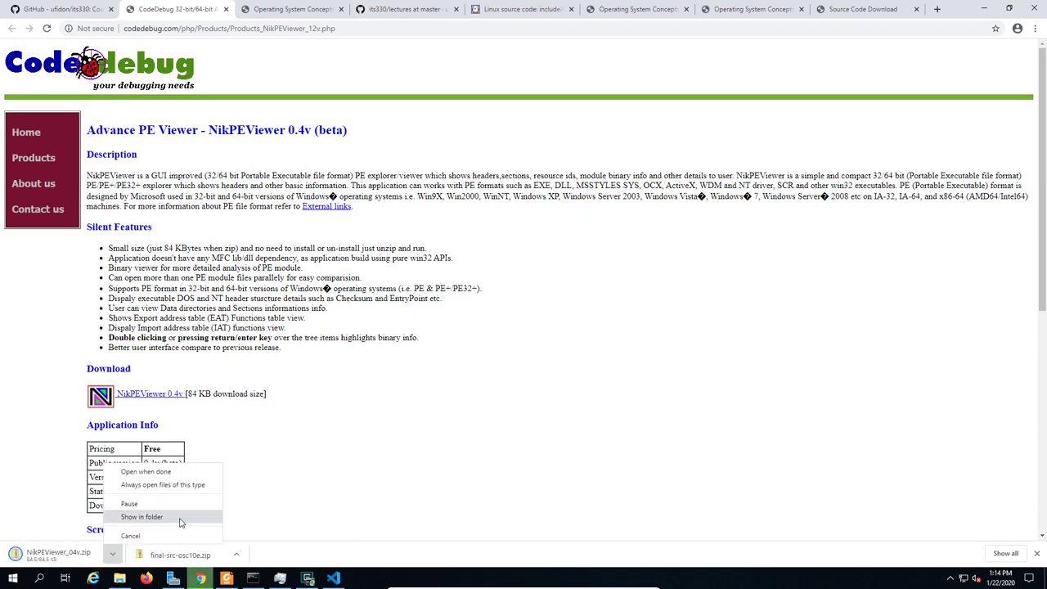
pyautogui.click(142, 518)
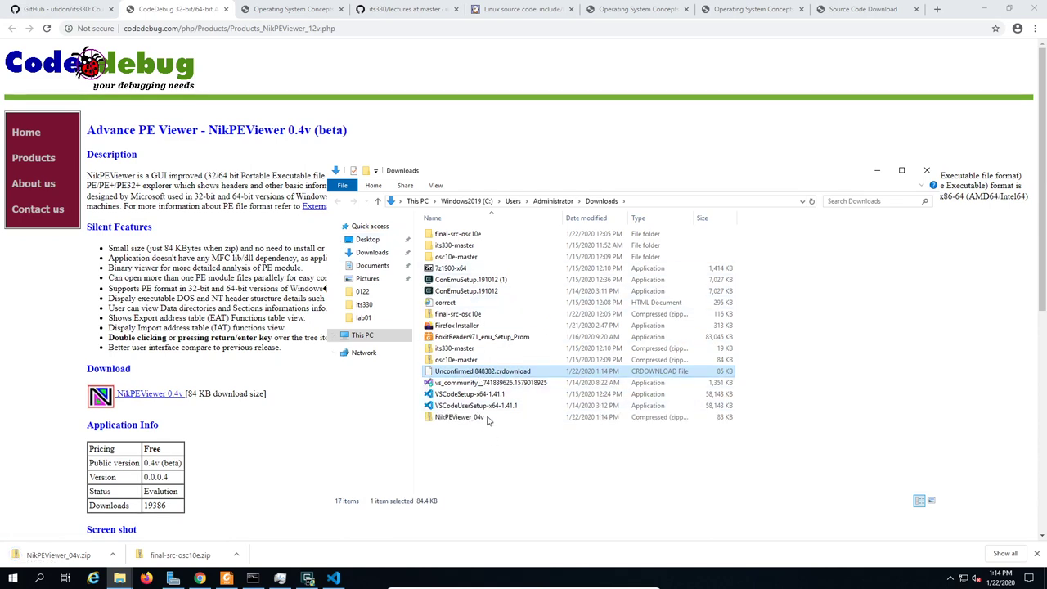
pyautogui.click(471, 420)
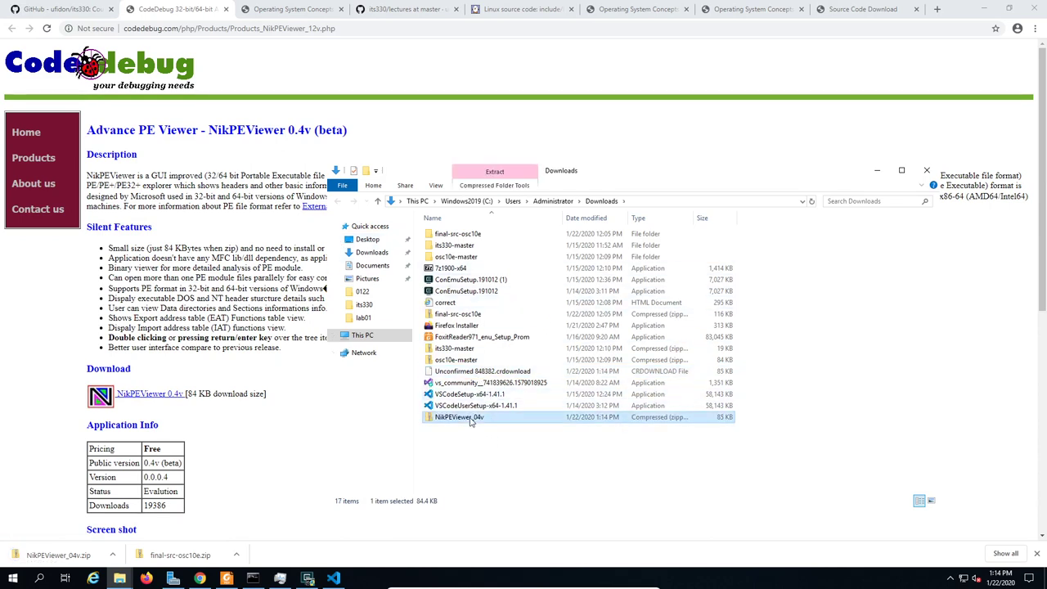
pyautogui.rightClick(467, 418)
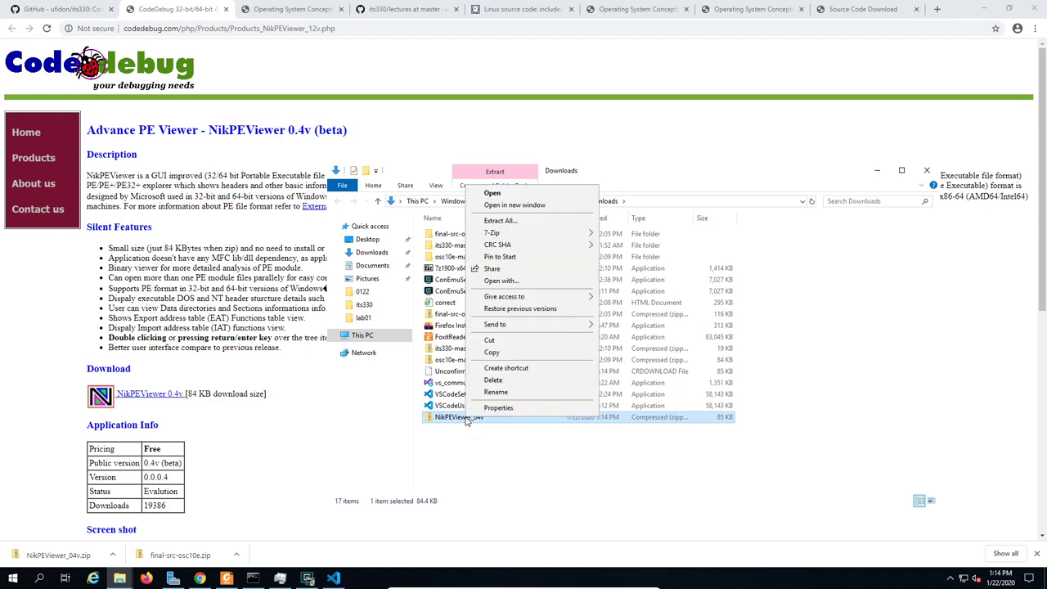
pyautogui.moveTo(555, 234)
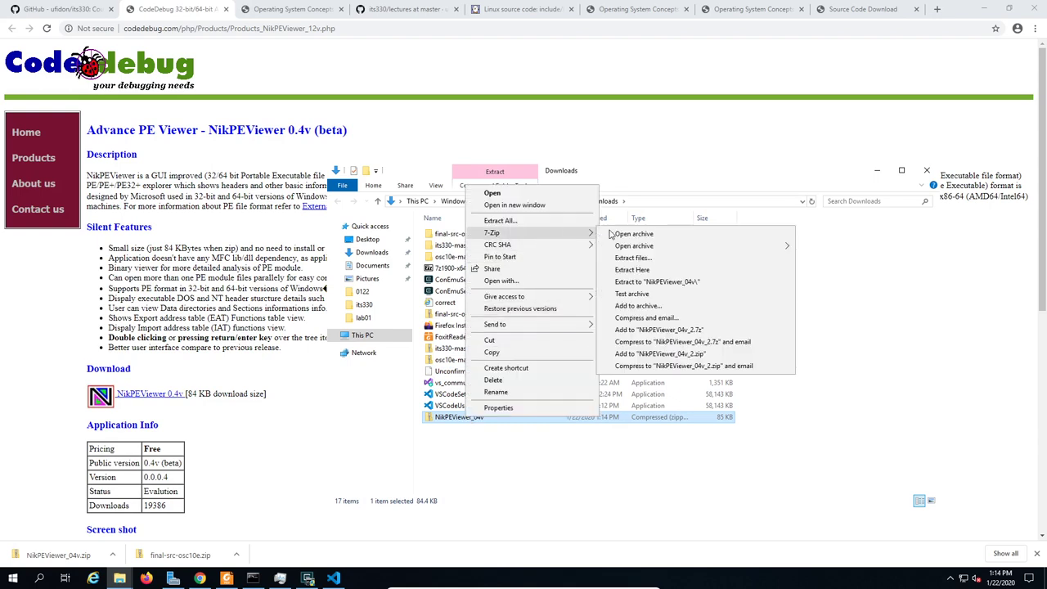
pyautogui.click(718, 283)
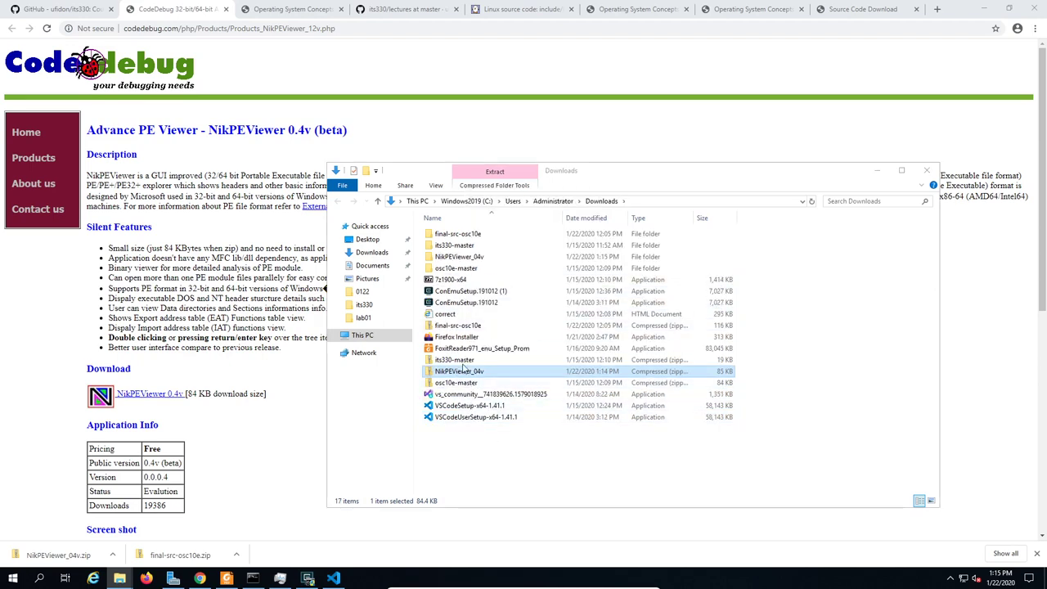
# Run the NikPEViewer application from the extracted NikPEViewer_04v folder and accept its end-user license agreement
pyautogui.doubleClick(477, 259)
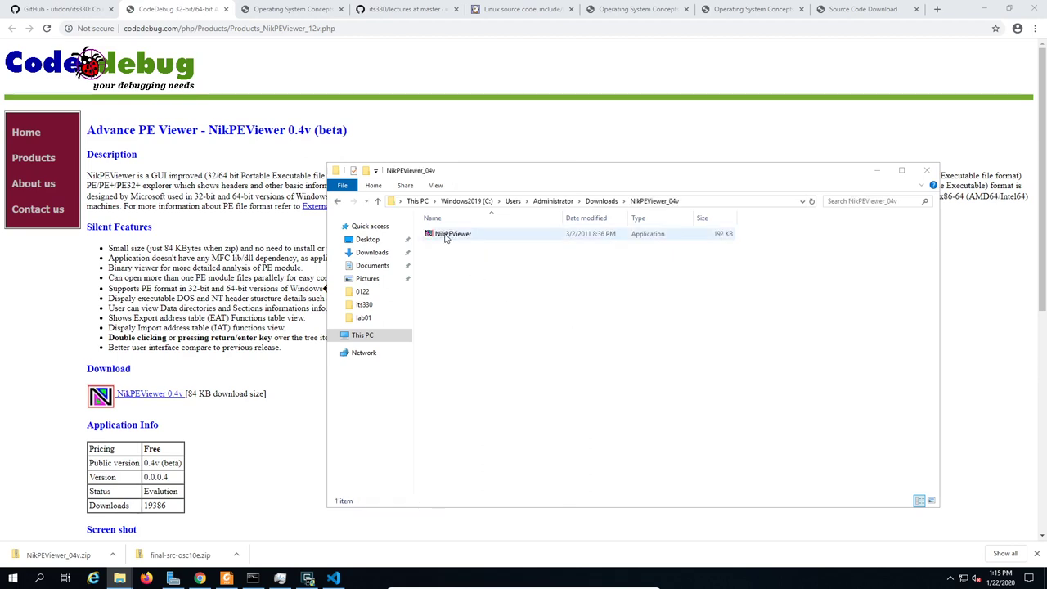
pyautogui.doubleClick(450, 234)
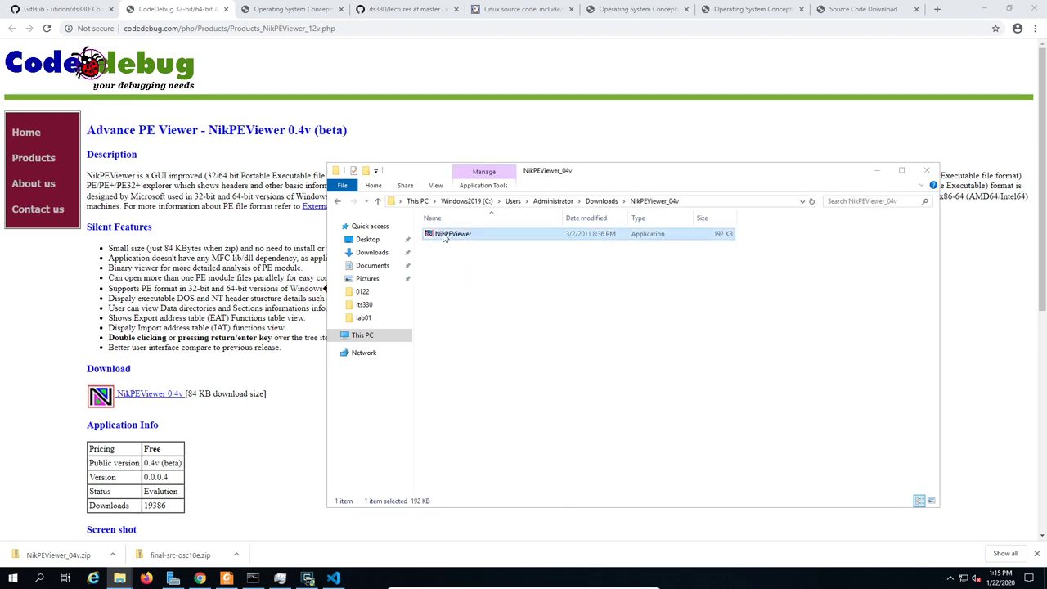
pyautogui.click(583, 234)
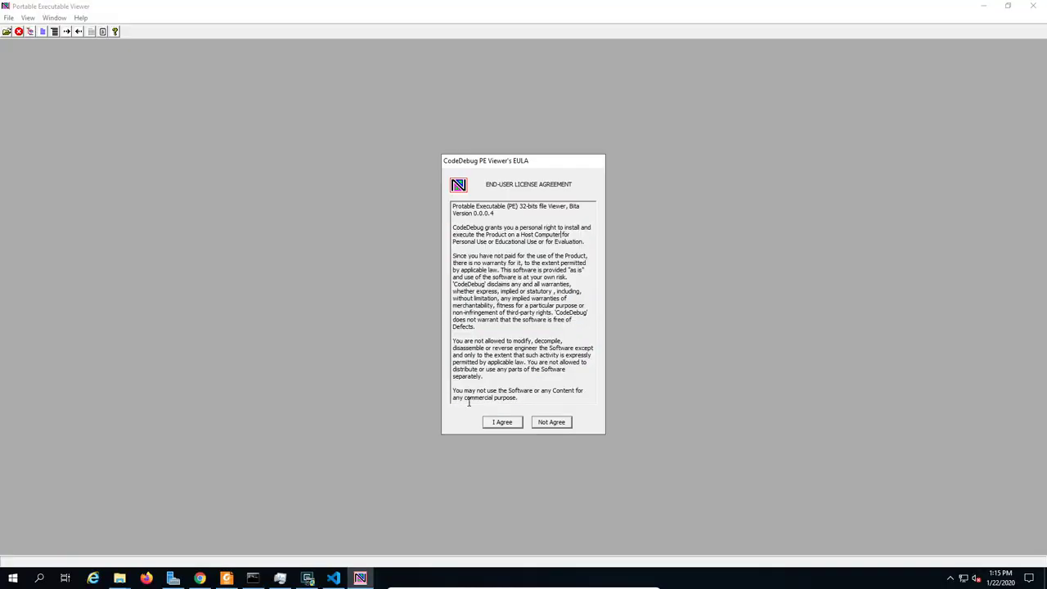
pyautogui.click(502, 421)
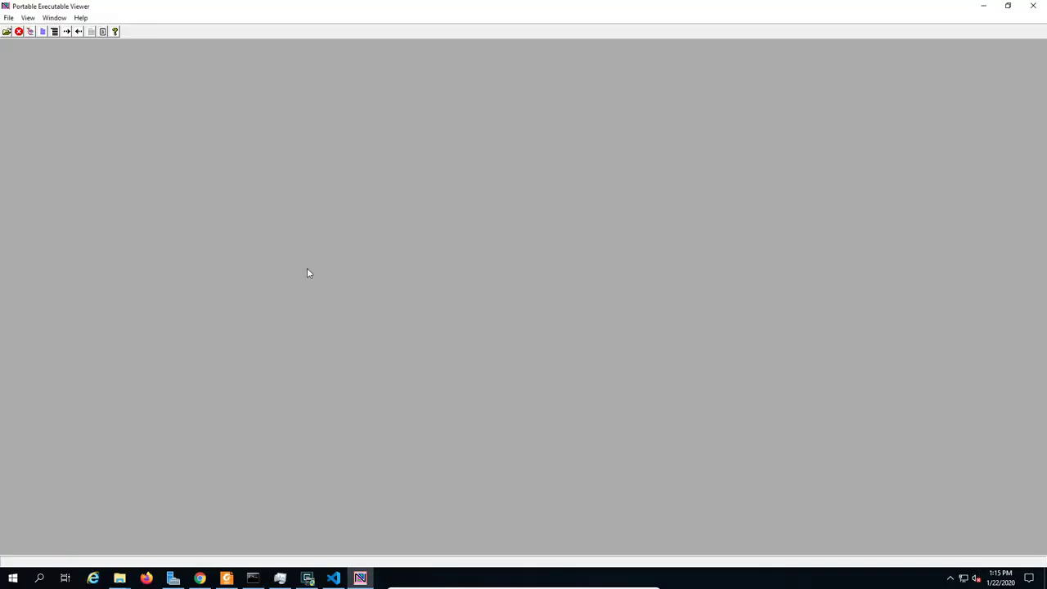
# Open the layout application from the its330\0122 documents folder in the PE viewer
pyautogui.click(7, 32)
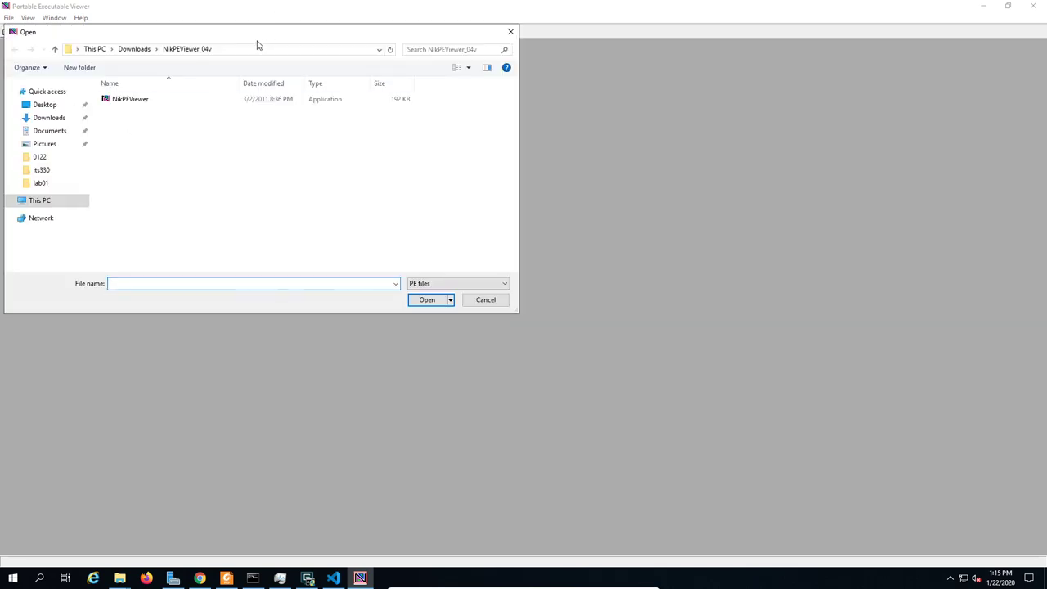
pyautogui.moveTo(264, 39); pyautogui.dragTo(449, 122)
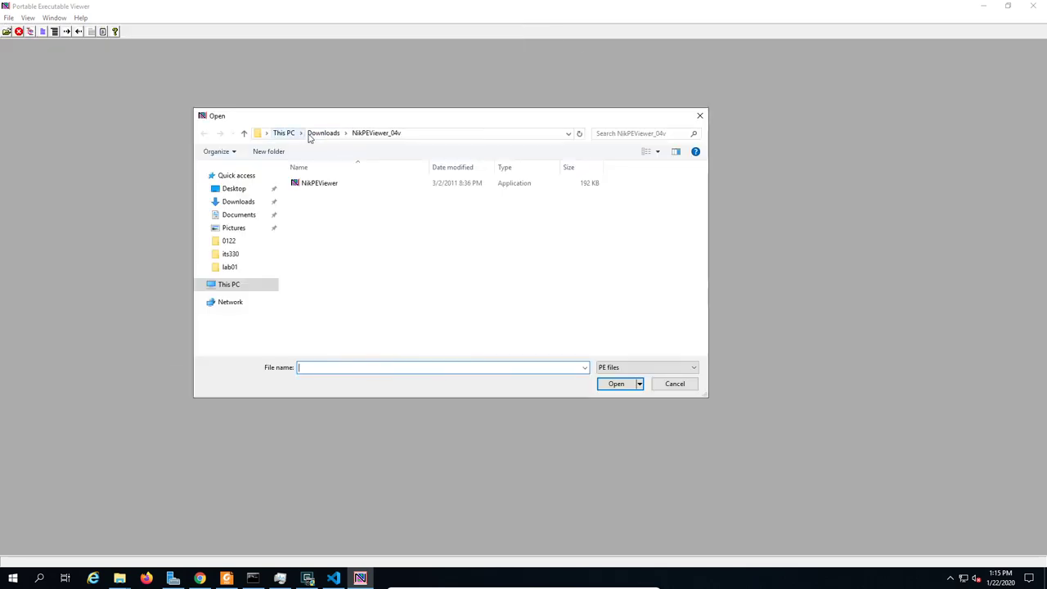
pyautogui.click(290, 134)
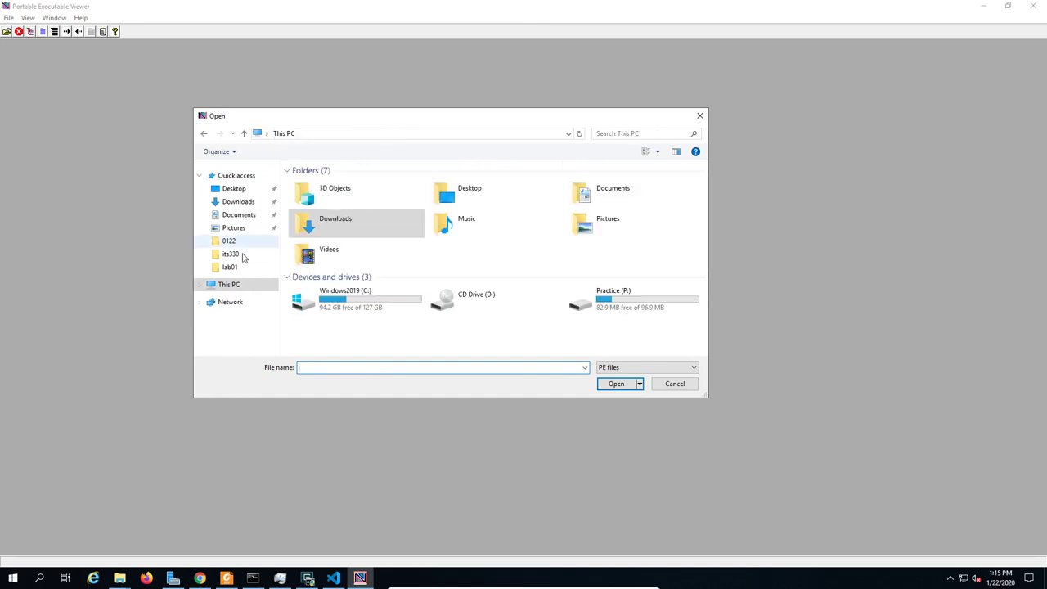
pyautogui.click(230, 243)
pyautogui.click(331, 185)
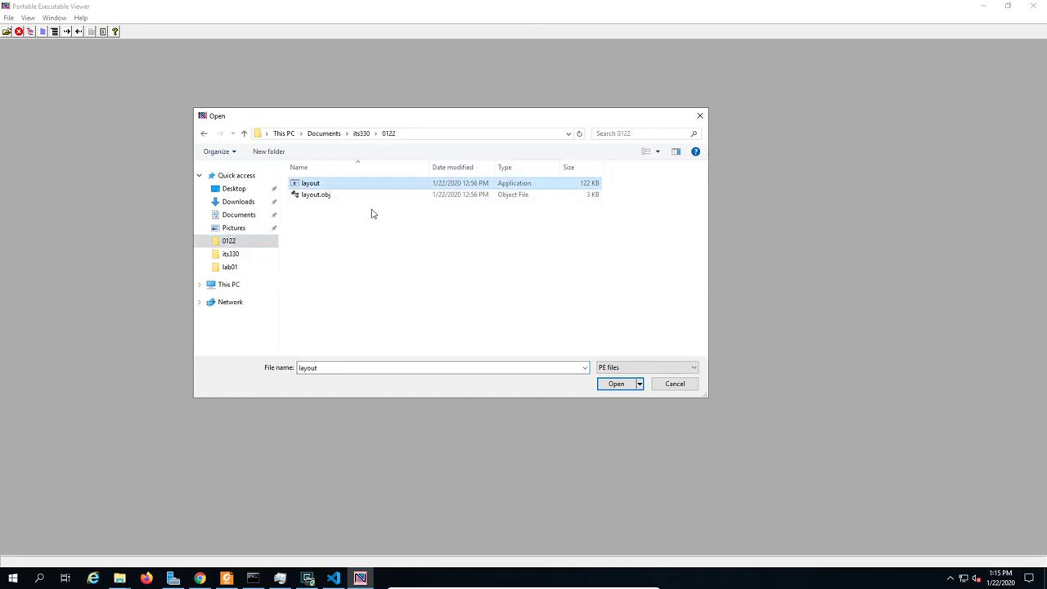
pyautogui.click(615, 383)
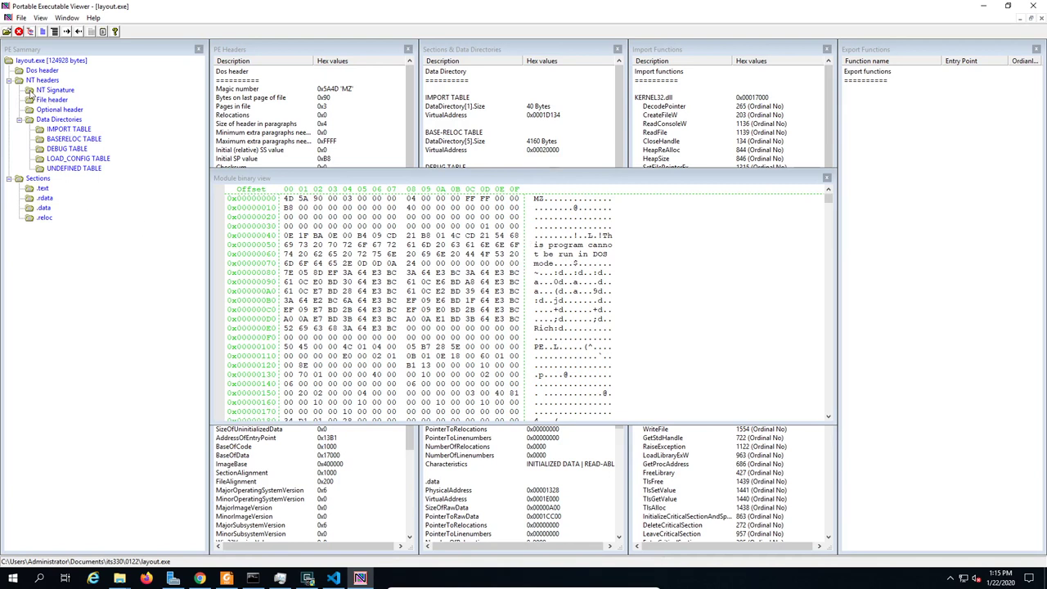
# Collapse the data directories and examine the binary contents of the .text, .rdata, .data and .reloc sections in turn
pyautogui.click(18, 119)
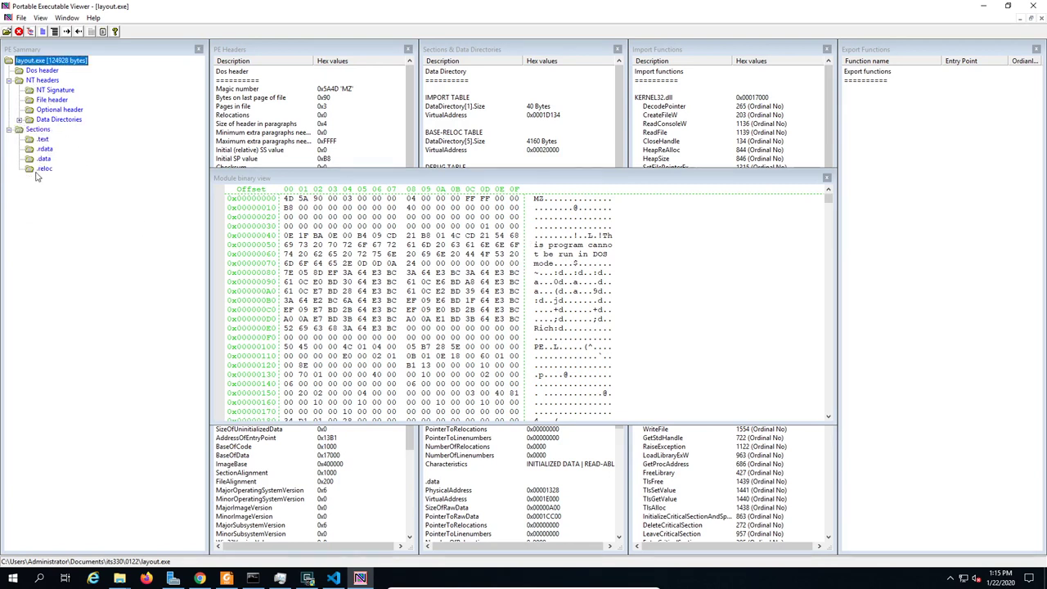
pyautogui.click(33, 130)
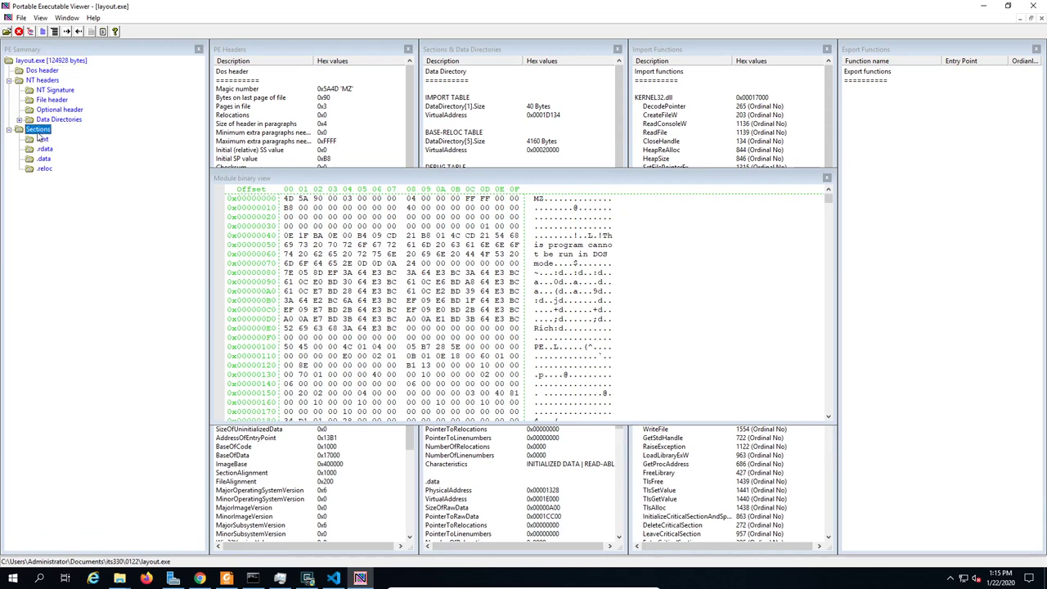
pyautogui.click(42, 140)
pyautogui.doubleClick(42, 140)
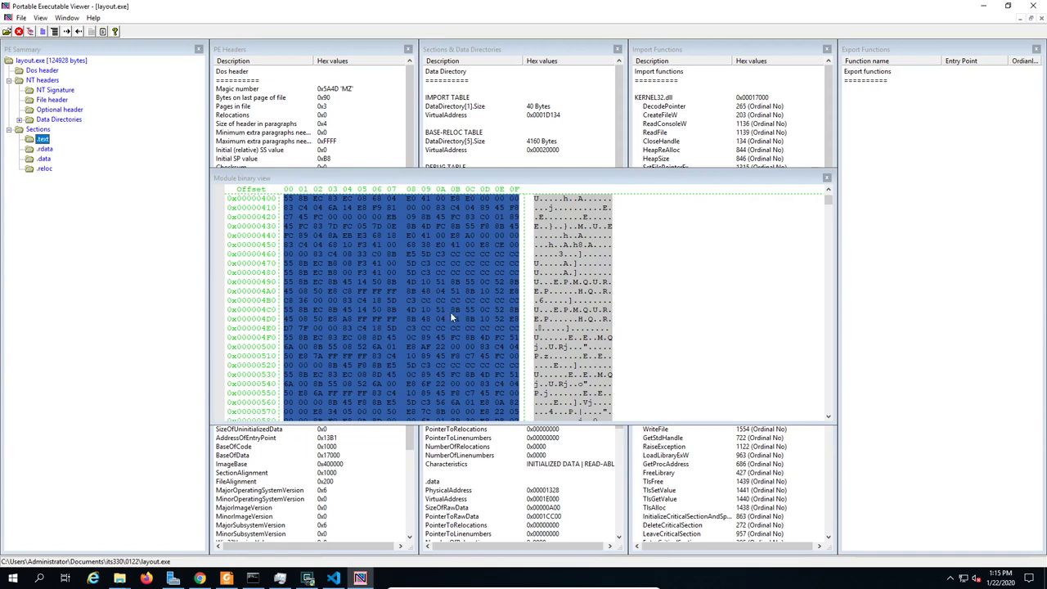
pyautogui.doubleClick(43, 150)
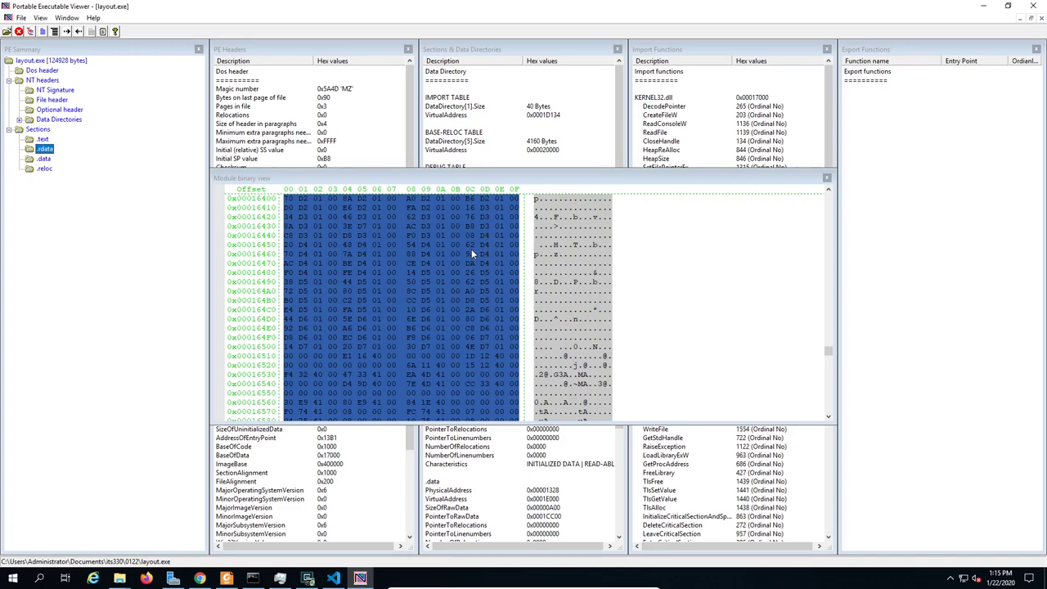
pyautogui.doubleClick(41, 161)
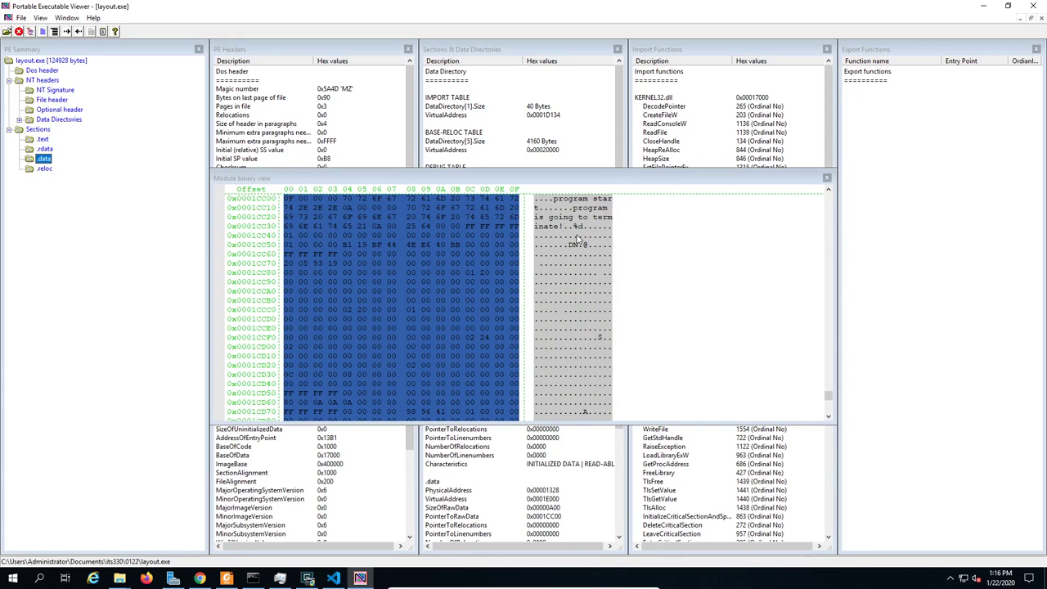
pyautogui.click(45, 169)
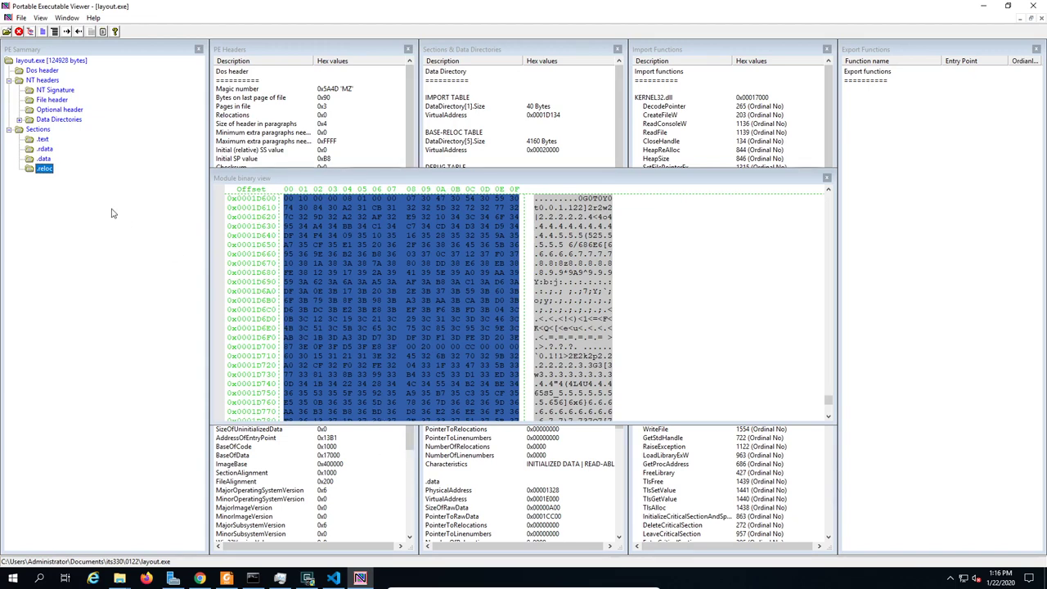
# Expand the data directories again and examine the bytes of the Dos header in the binary view
pyautogui.click(19, 121)
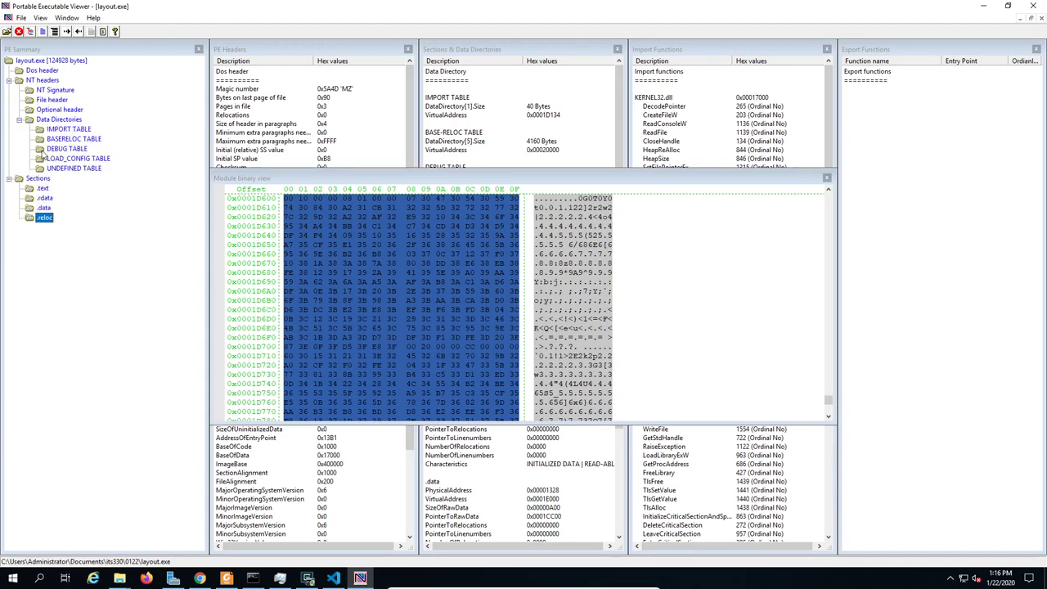
pyautogui.click(55, 90)
pyautogui.click(42, 72)
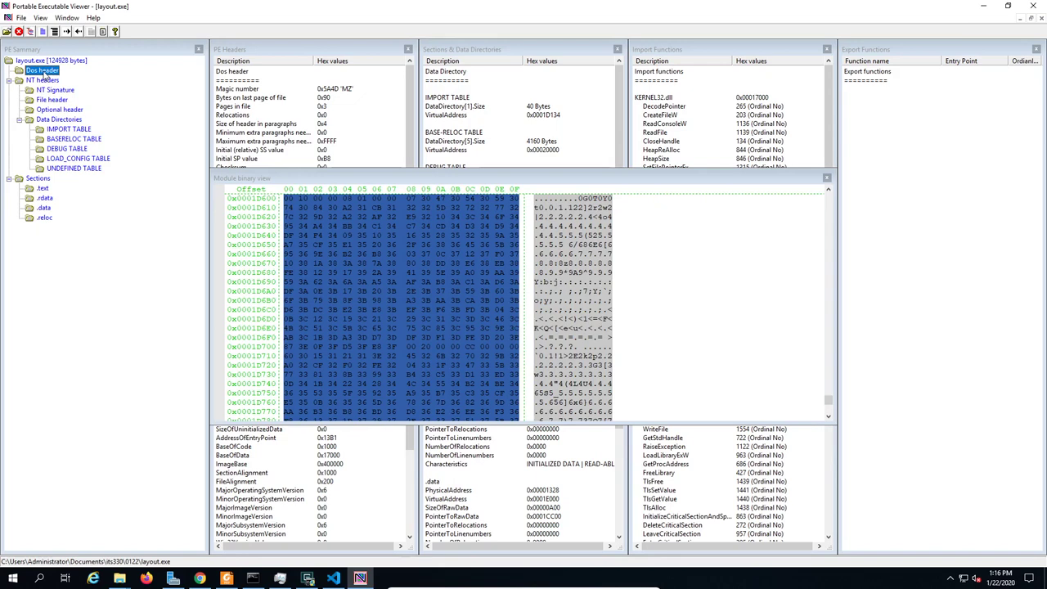
pyautogui.click(43, 72)
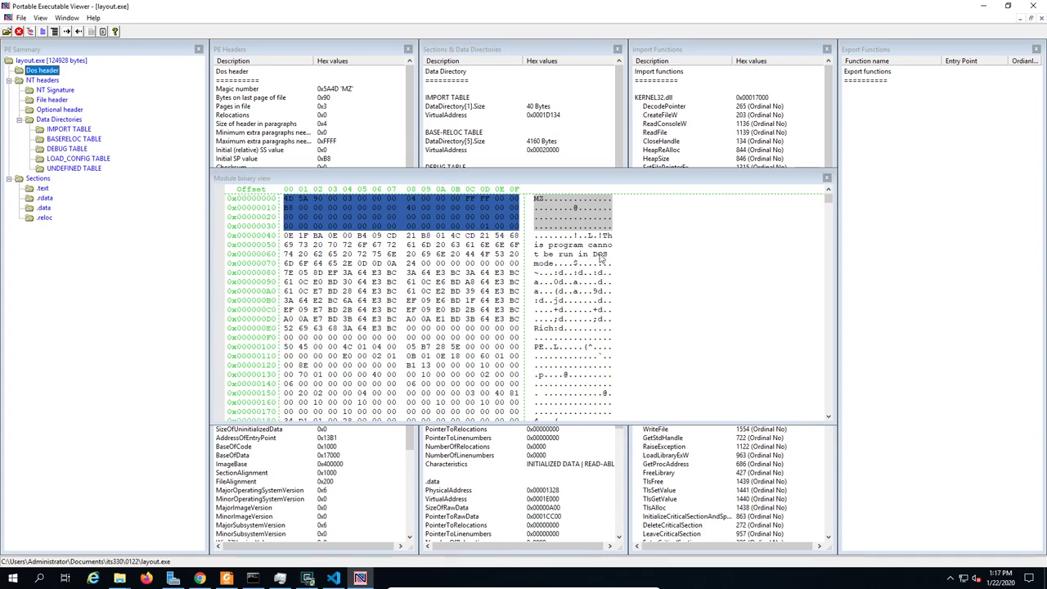
pyautogui.click(583, 260)
# Examine the byte range of the NT headers and the bytes just before it in the binary view
pyautogui.click(51, 81)
pyautogui.doubleClick(45, 83)
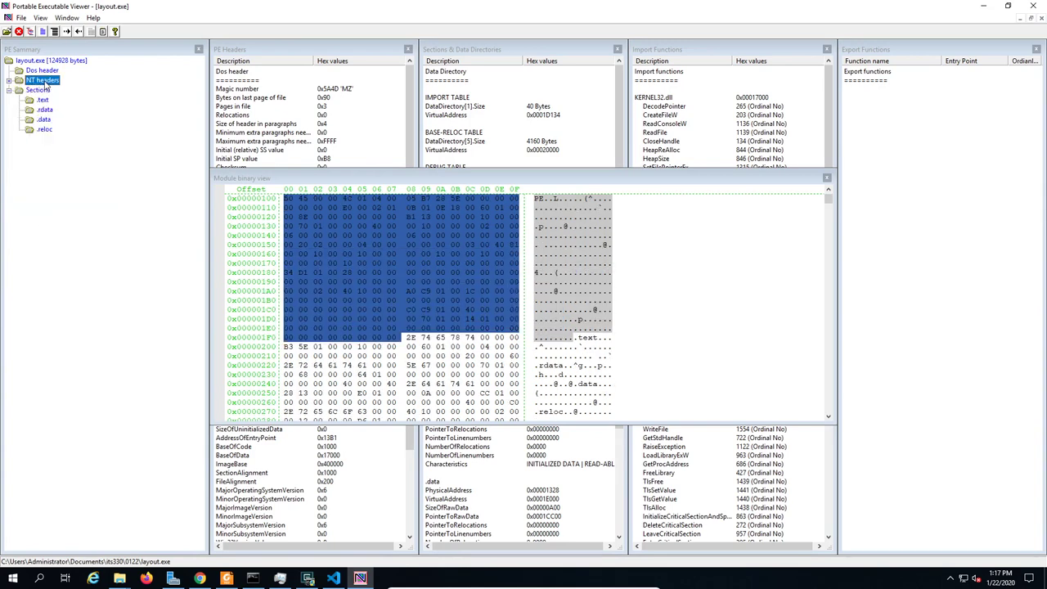
pyautogui.scroll(1, 641, 297)
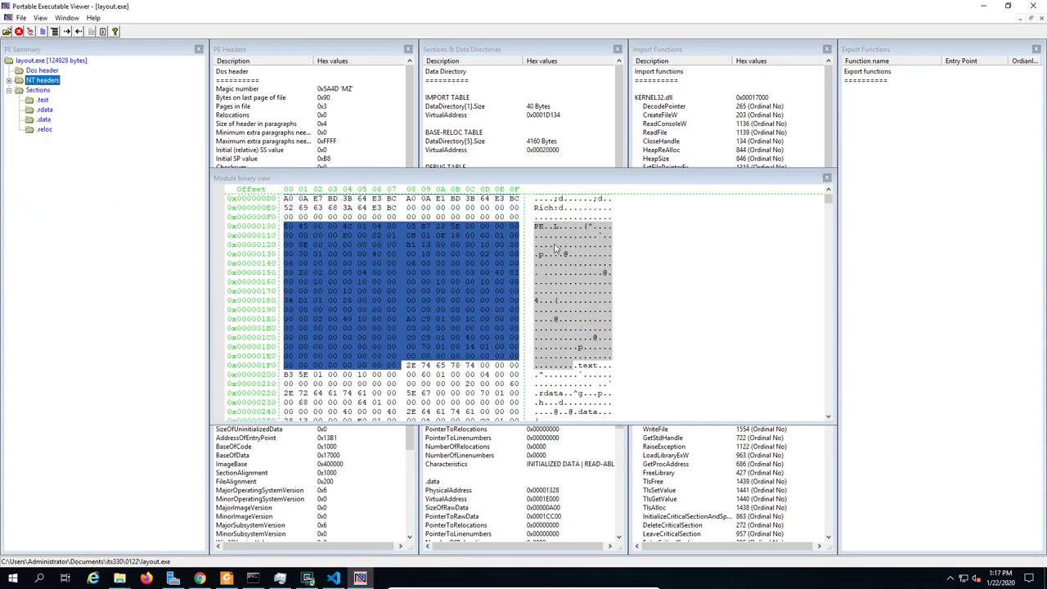
pyautogui.scroll(2, 557, 260)
pyautogui.scroll(-1, 572, 302)
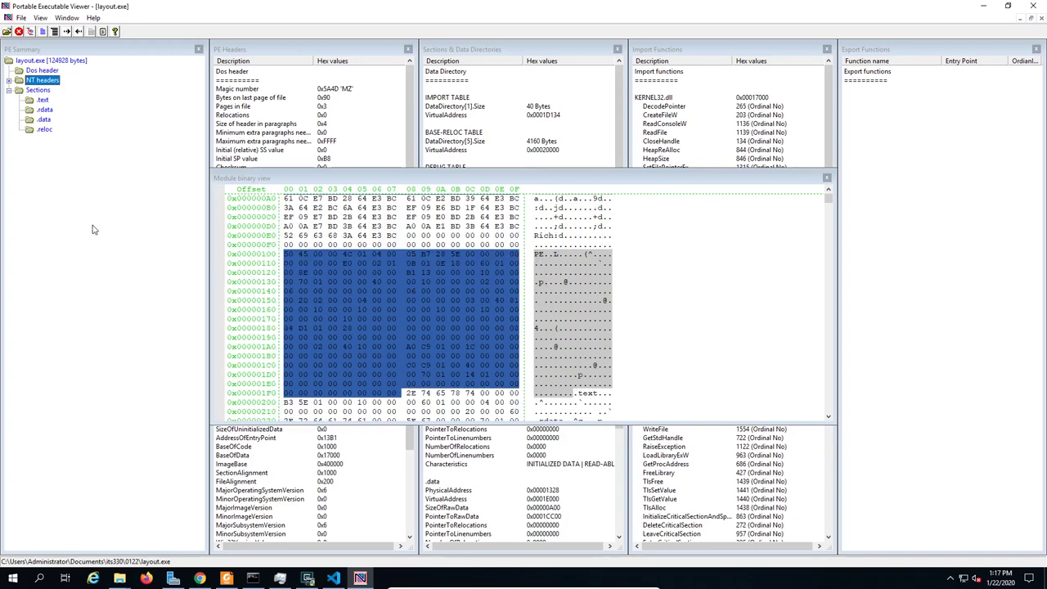
# Expand the NT headers and examine the bytes of the NT Signature, File header and Optional header in turn
pyautogui.click(10, 80)
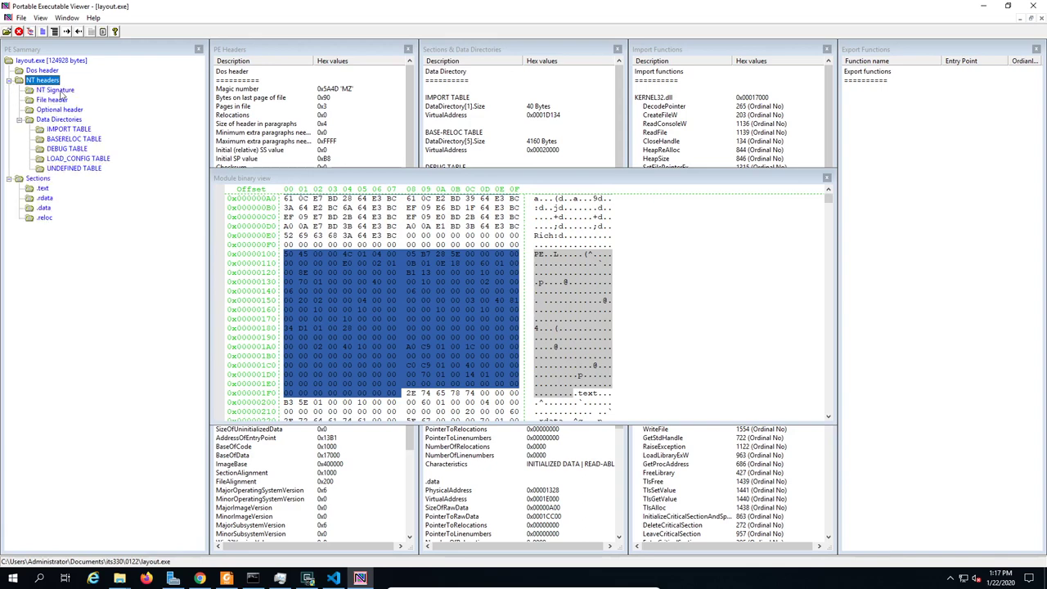
pyautogui.click(56, 90)
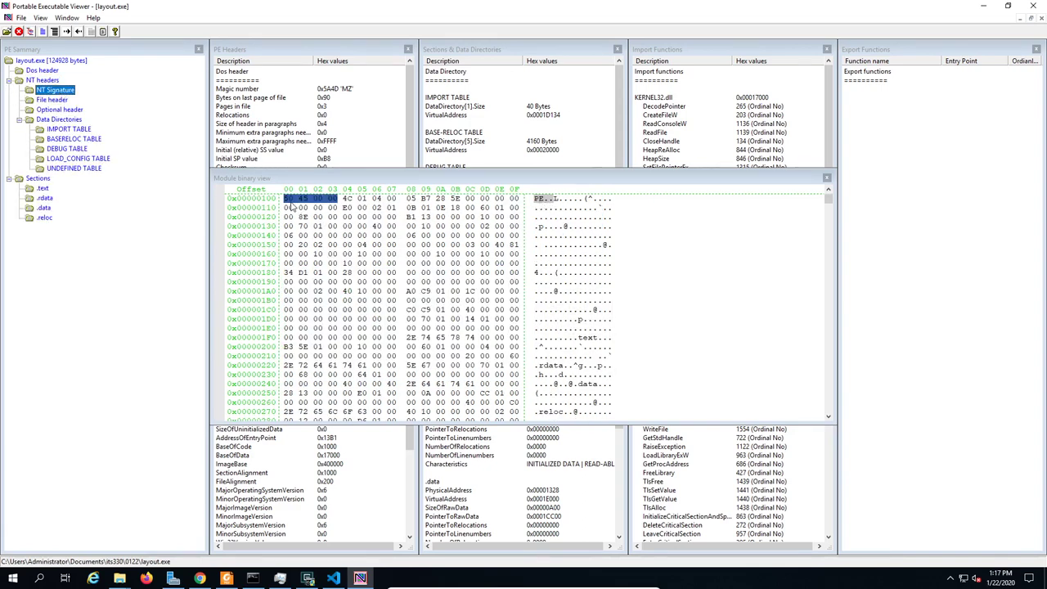
pyautogui.click(51, 99)
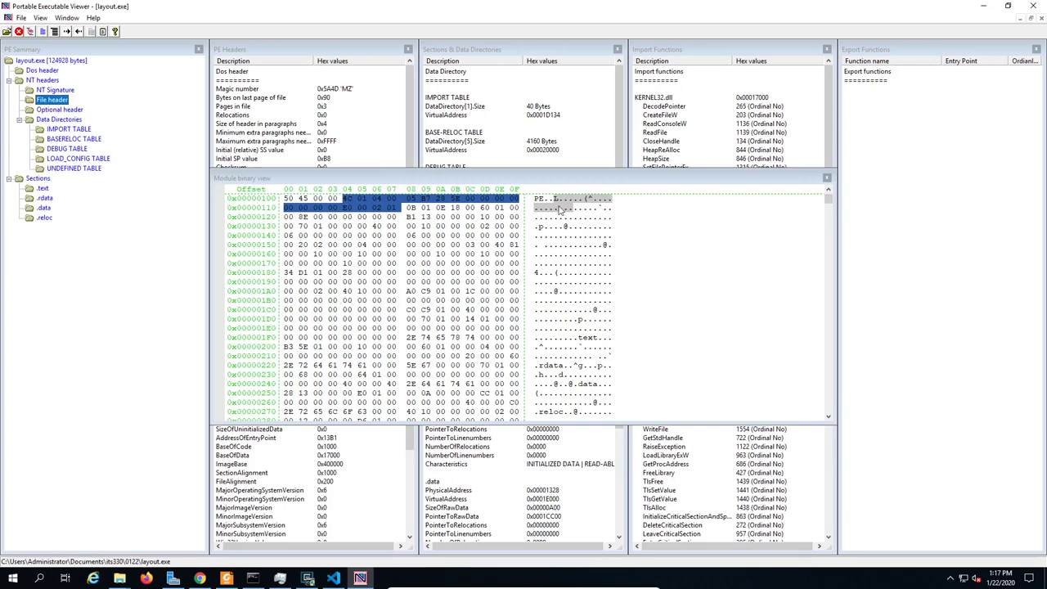
pyautogui.click(59, 109)
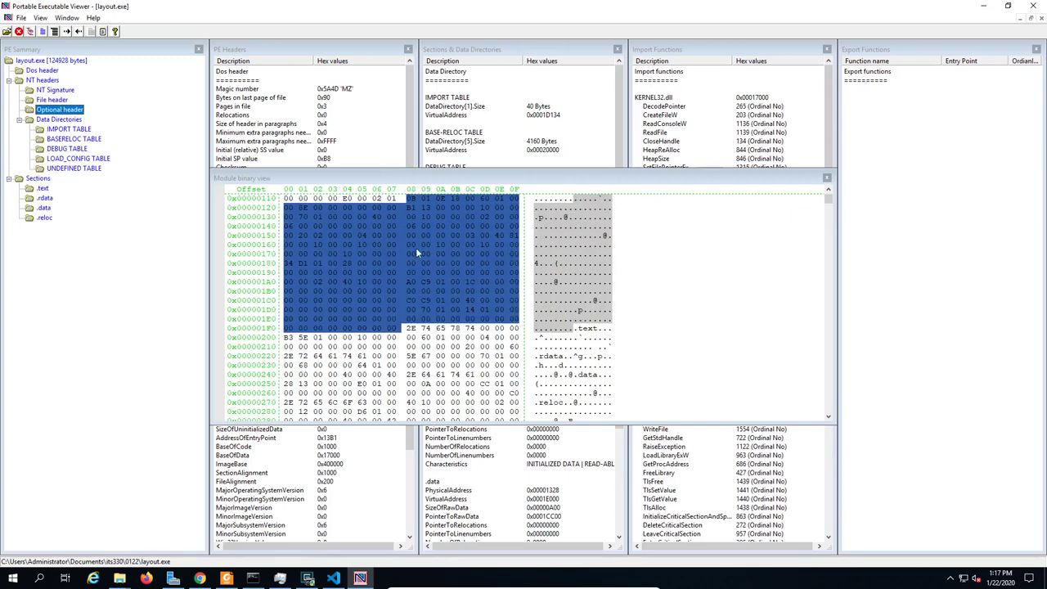
# Examine the bytes of the IMPORT TABLE and the imported function names that follow it in the binary view
pyautogui.click(70, 130)
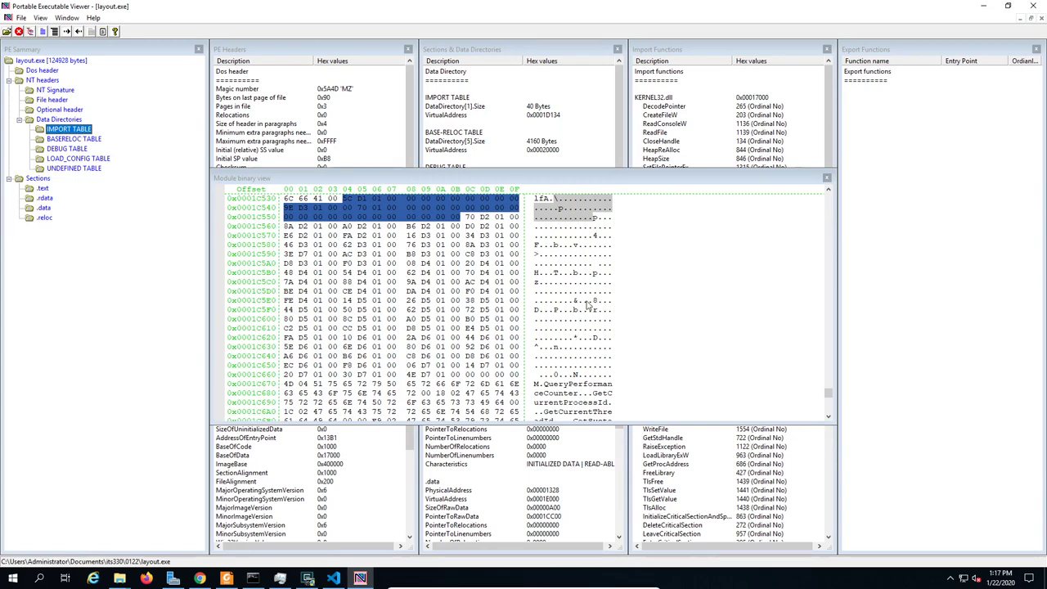
pyautogui.scroll(-1, 587, 305)
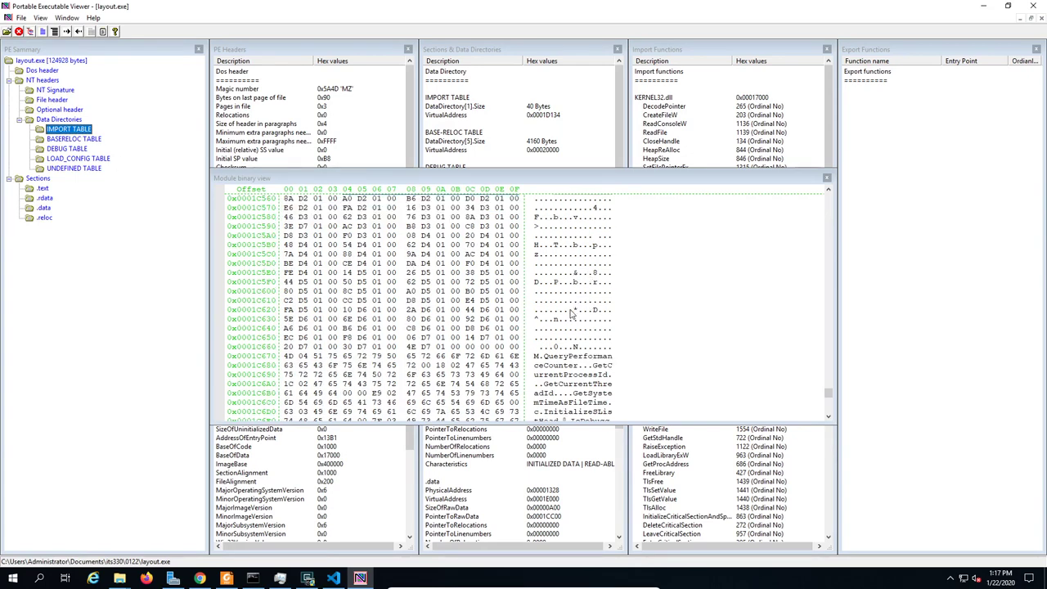
pyautogui.scroll(-1, 573, 318)
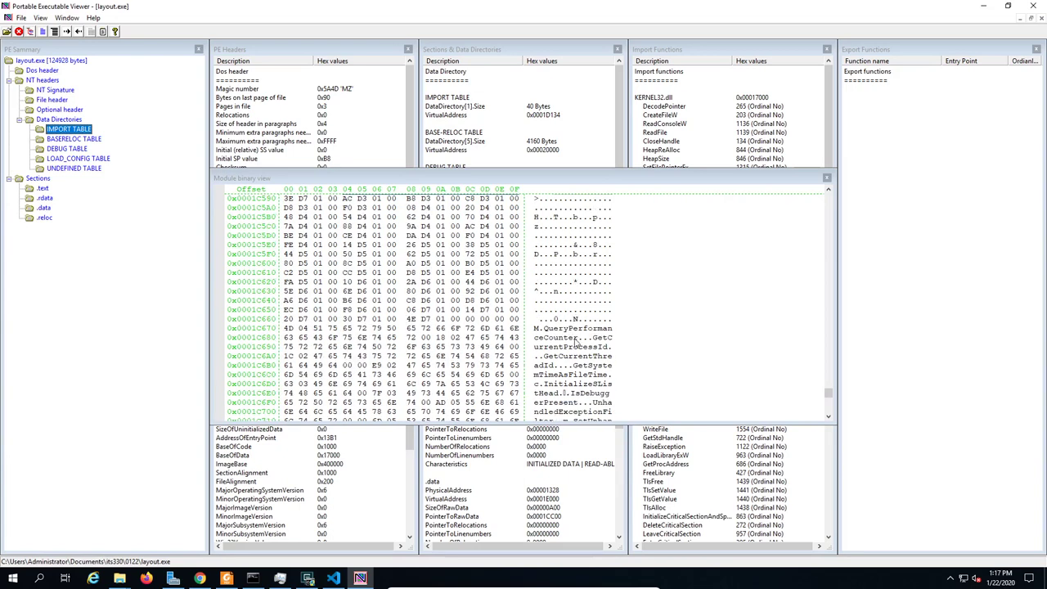
pyautogui.scroll(-1, 566, 358)
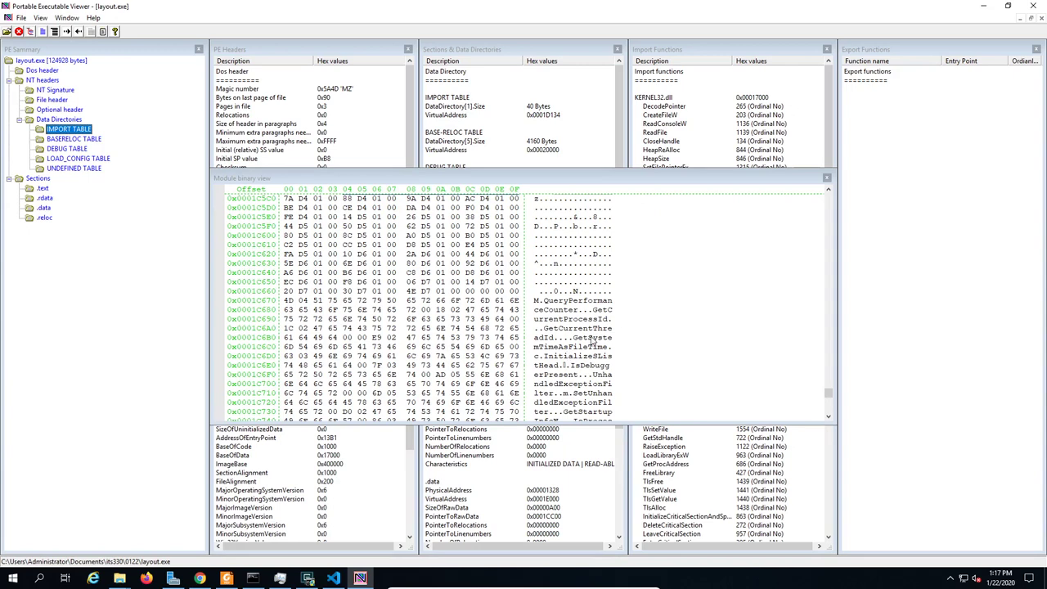
pyautogui.scroll(-1, 556, 306)
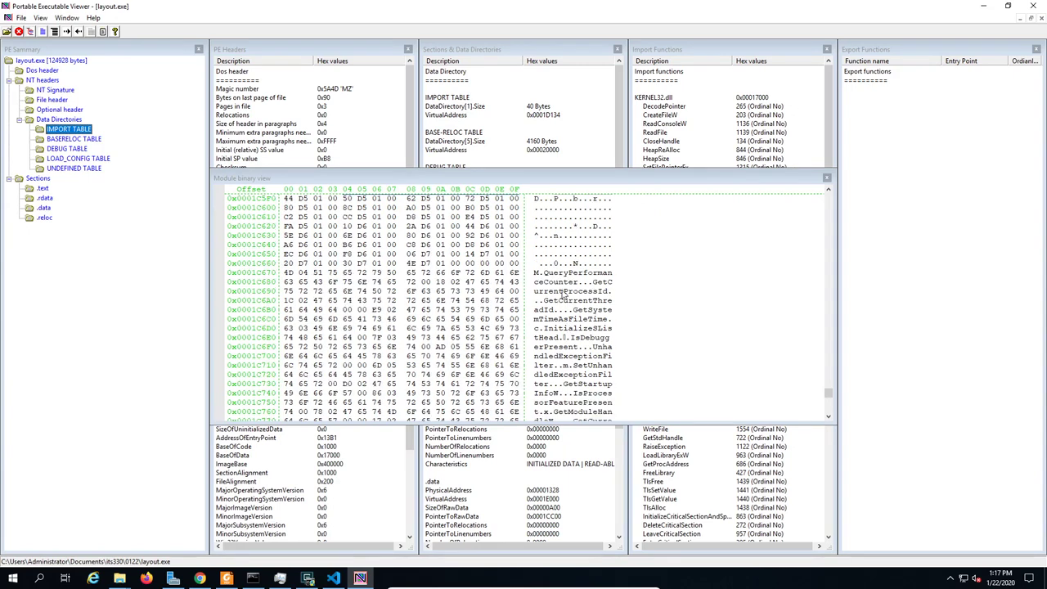
pyautogui.click(559, 280)
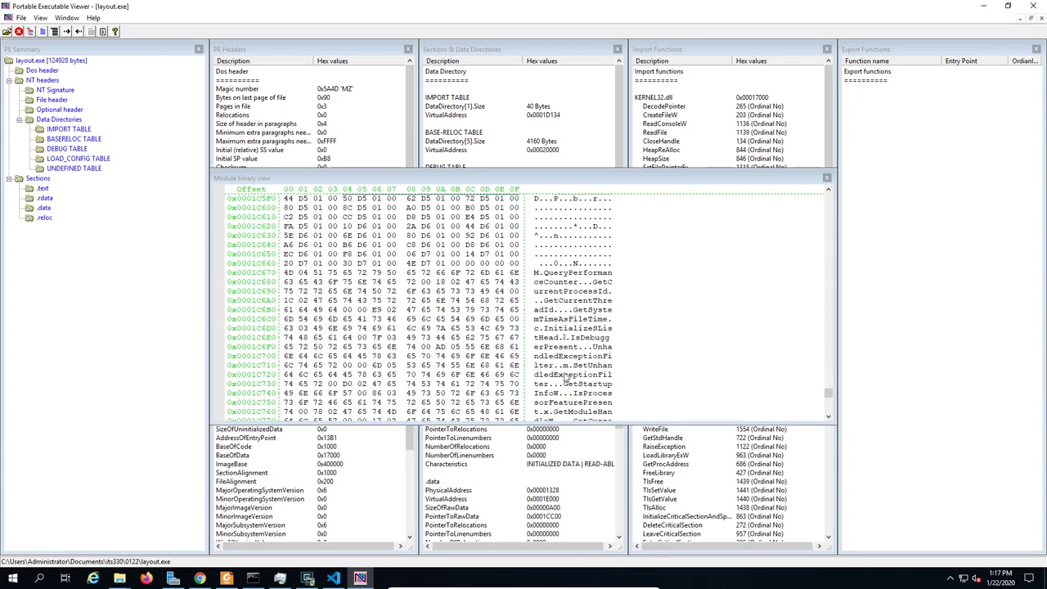
pyautogui.scroll(-1, 581, 357)
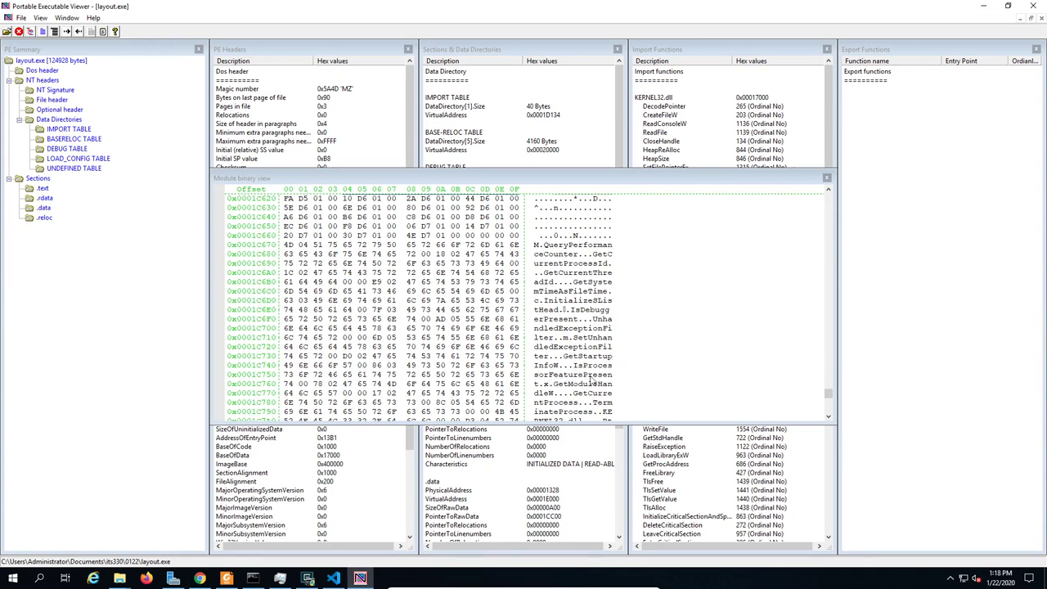
pyautogui.scroll(-1, 563, 313)
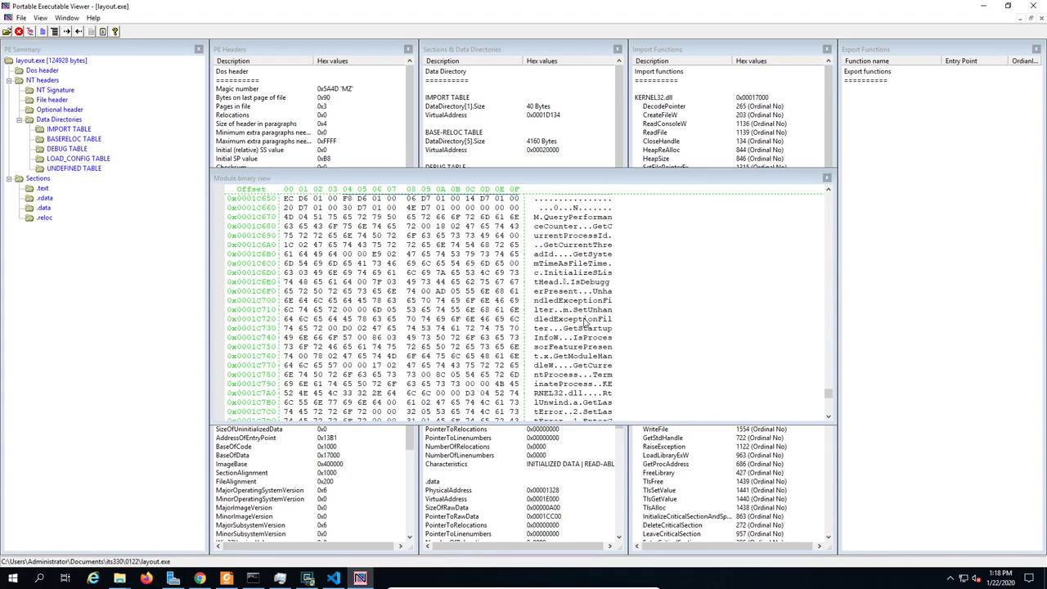
# Examine the BASERELOC, DEBUG, LOAD_CONFIG and UNDEFINED tables in turn in the binary view, and close that view
pyautogui.click(77, 140)
pyautogui.click(71, 150)
pyautogui.click(75, 158)
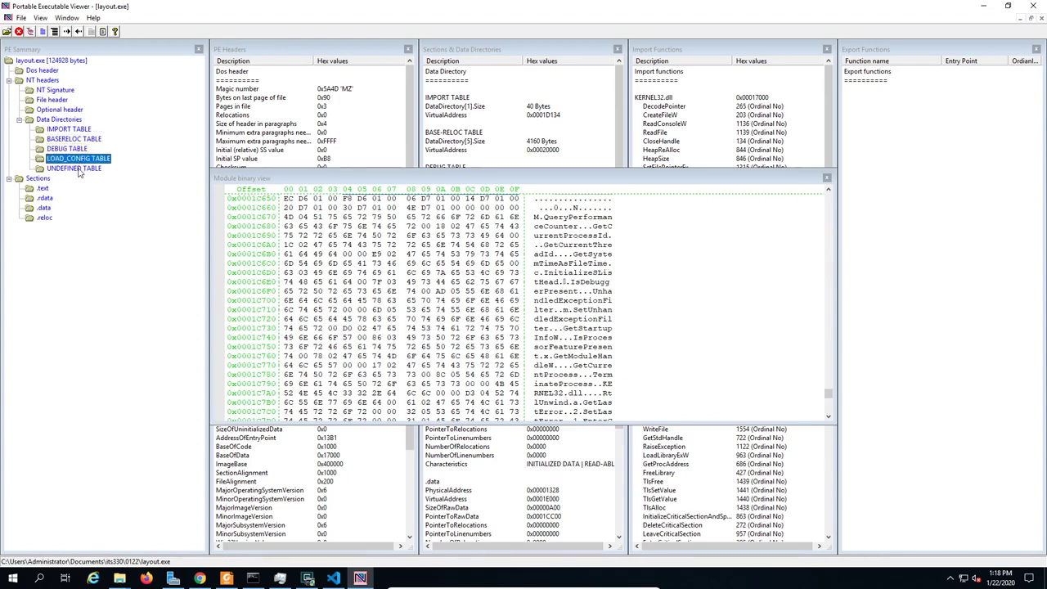
pyautogui.click(76, 168)
pyautogui.click(468, 286)
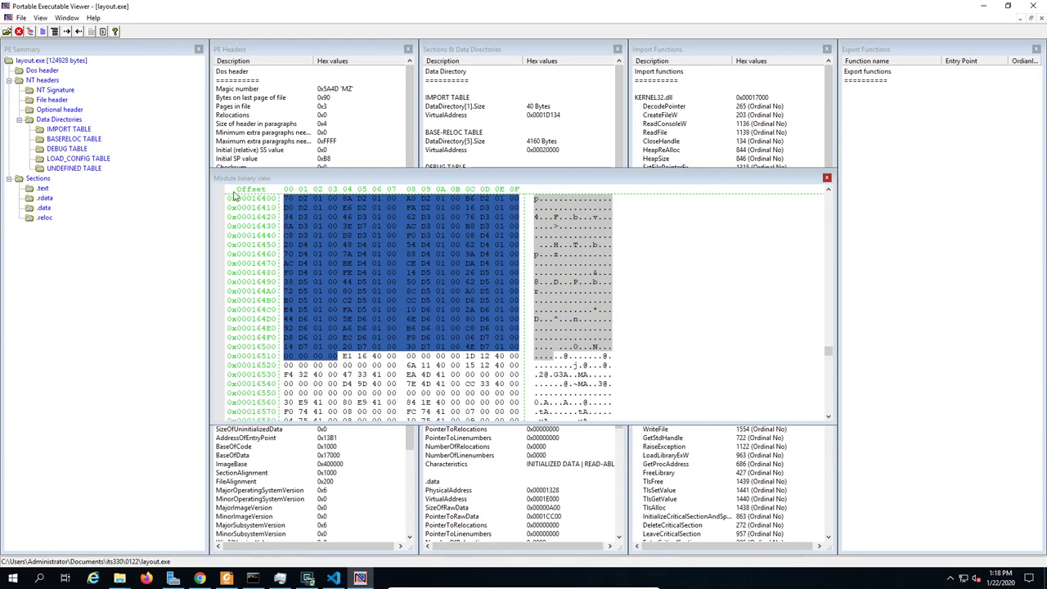
pyautogui.click(828, 178)
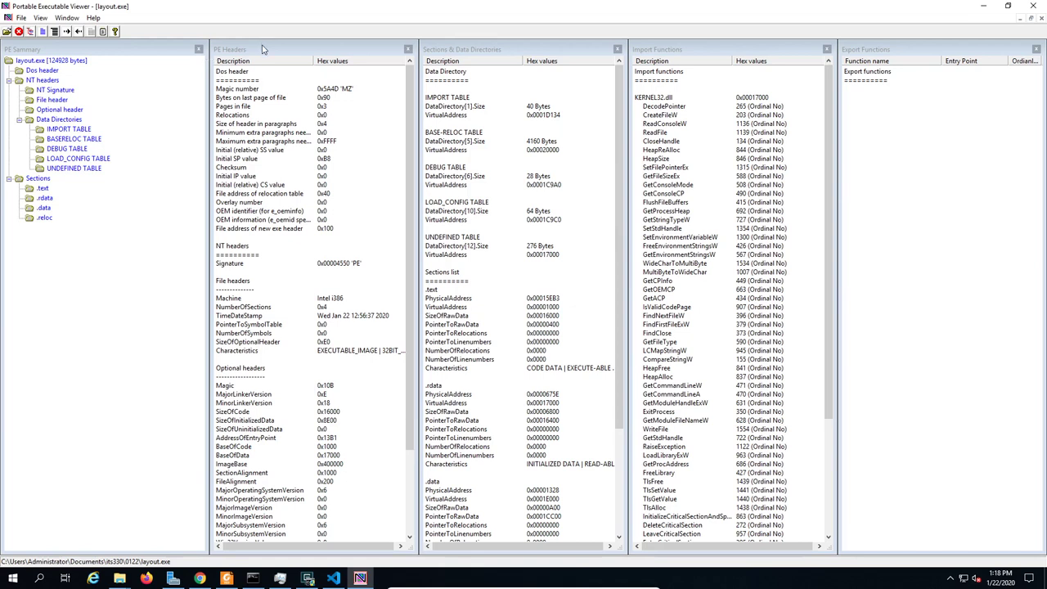
# Review the Dos, NT, file and optional header fields in the PE Headers list, including the Magic number and Relocations
pyautogui.click(280, 221)
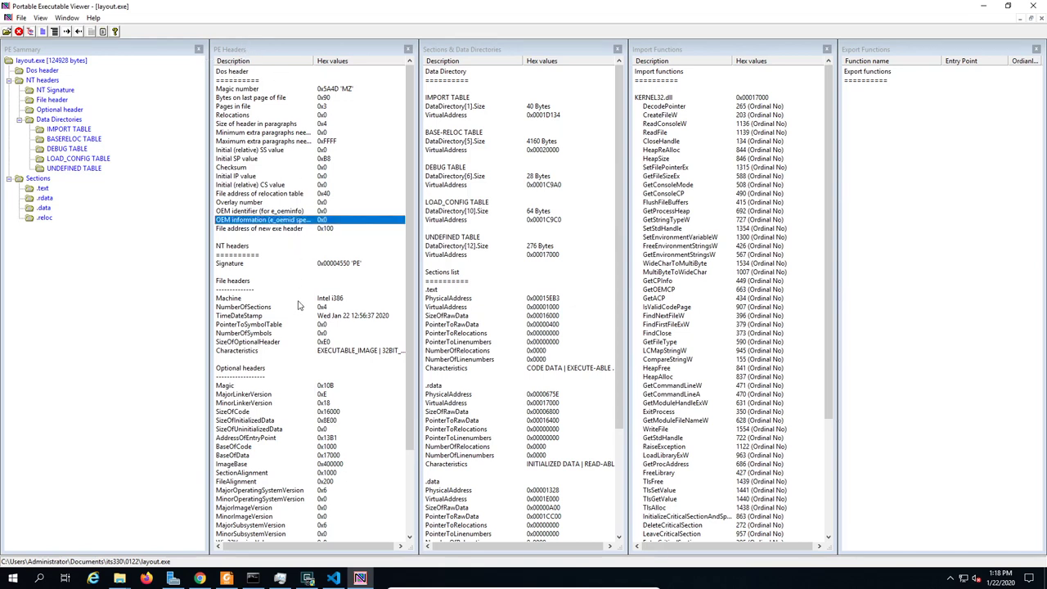
pyautogui.scroll(-2, 299, 306)
pyautogui.scroll(-2, 246, 354)
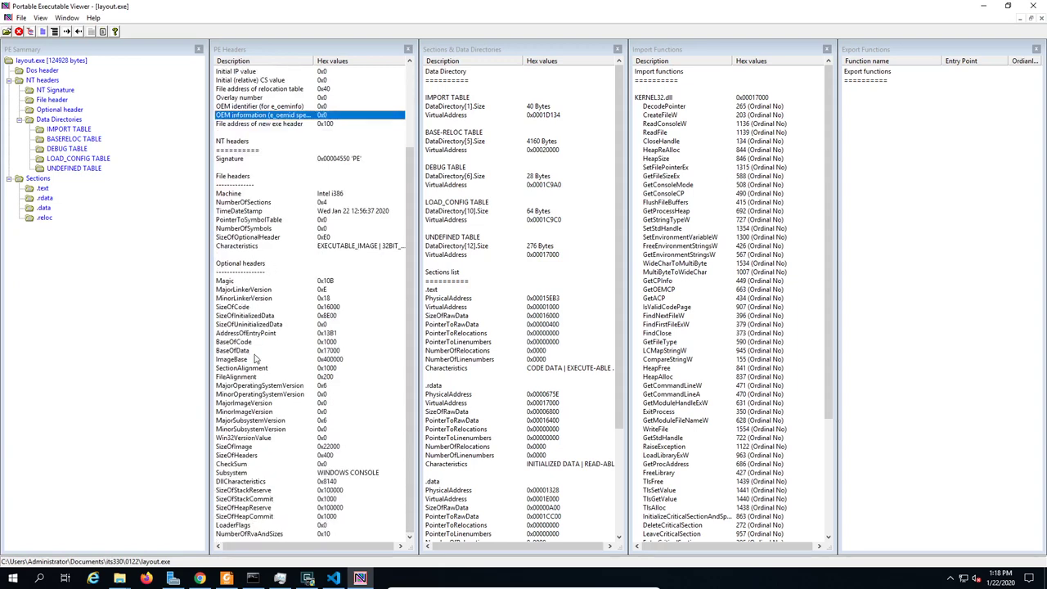
pyautogui.scroll(2, 254, 358)
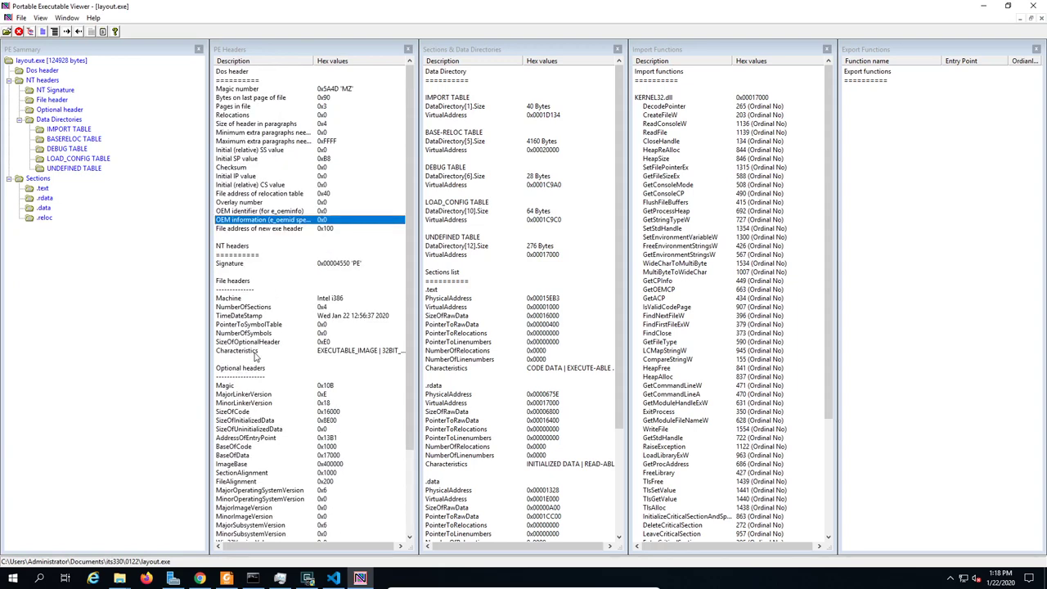
pyautogui.click(246, 115)
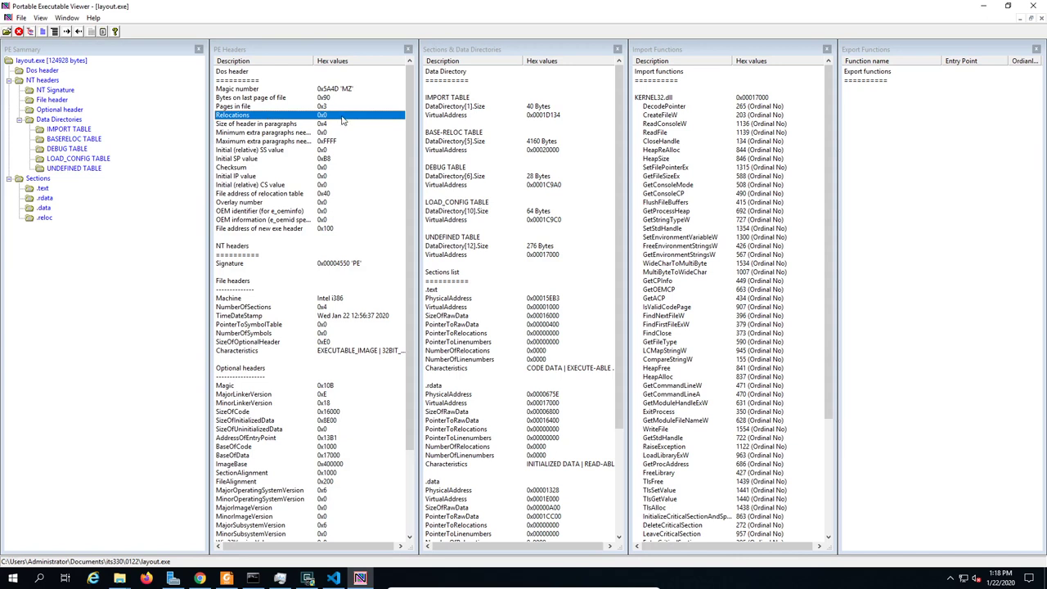
pyautogui.click(244, 89)
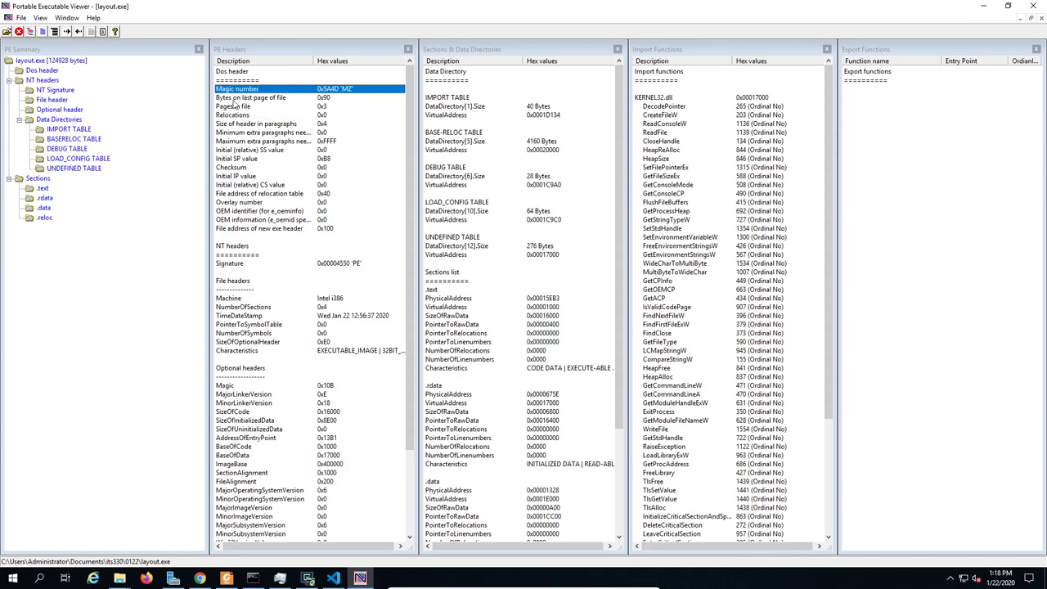
pyautogui.press('Down')
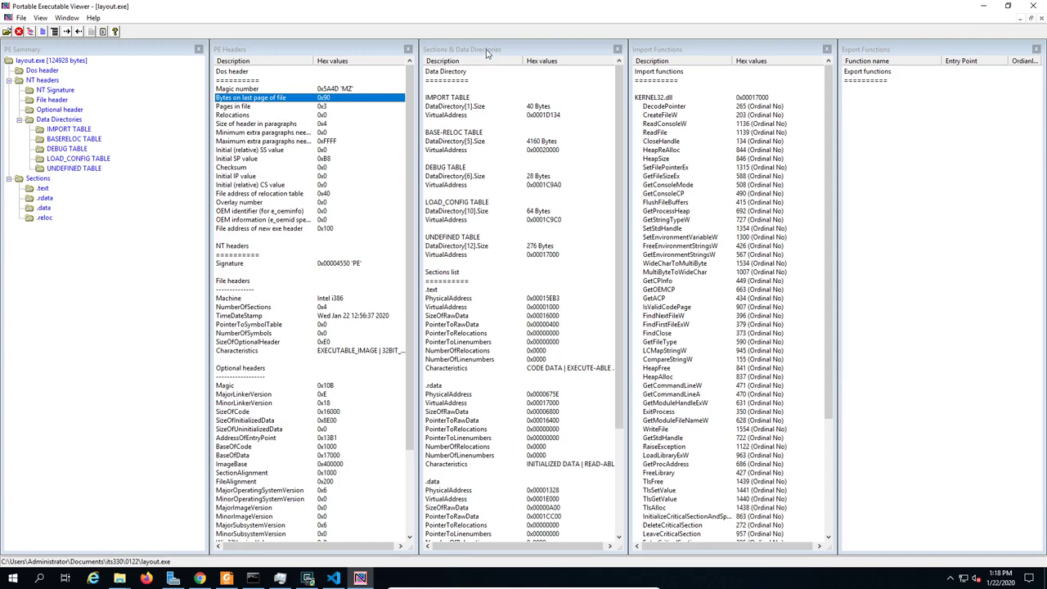
# Review the data directory entries and the .text section's physical address, virtual address and raw data size
pyautogui.click(448, 74)
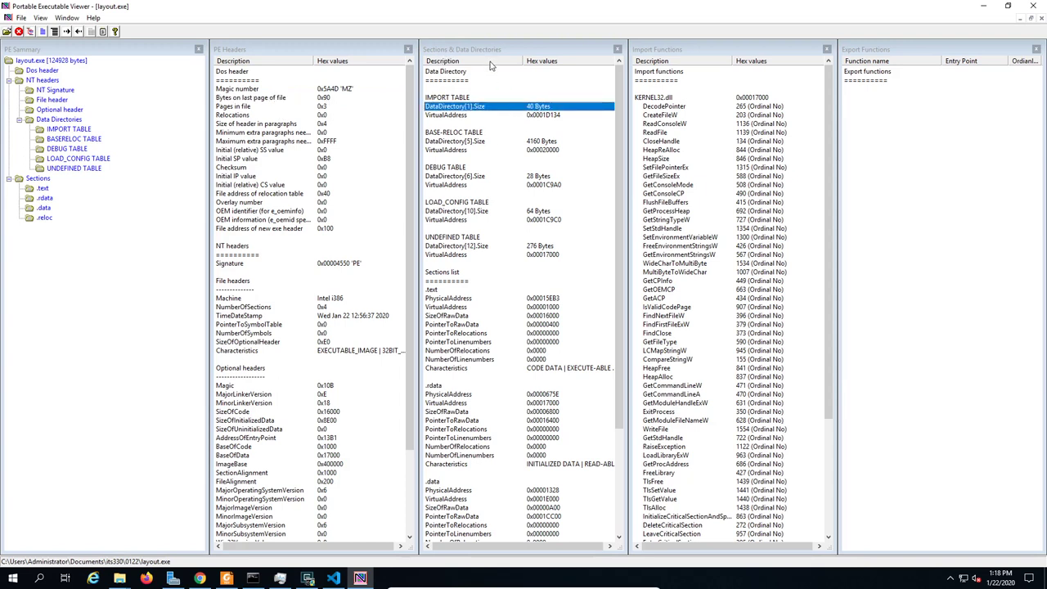
pyautogui.scroll(-1, 539, 211)
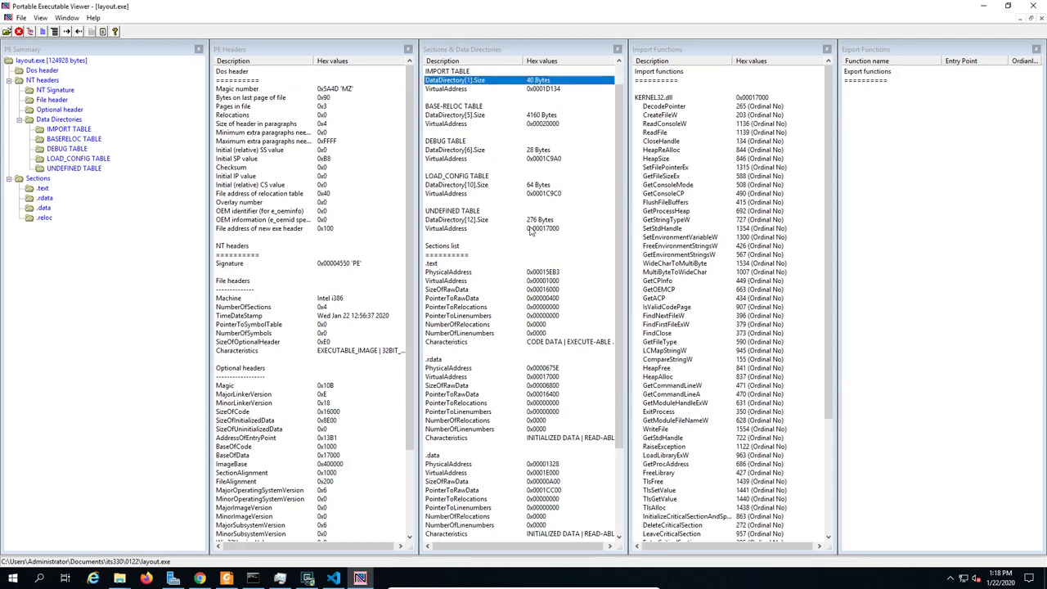
pyautogui.click(438, 264)
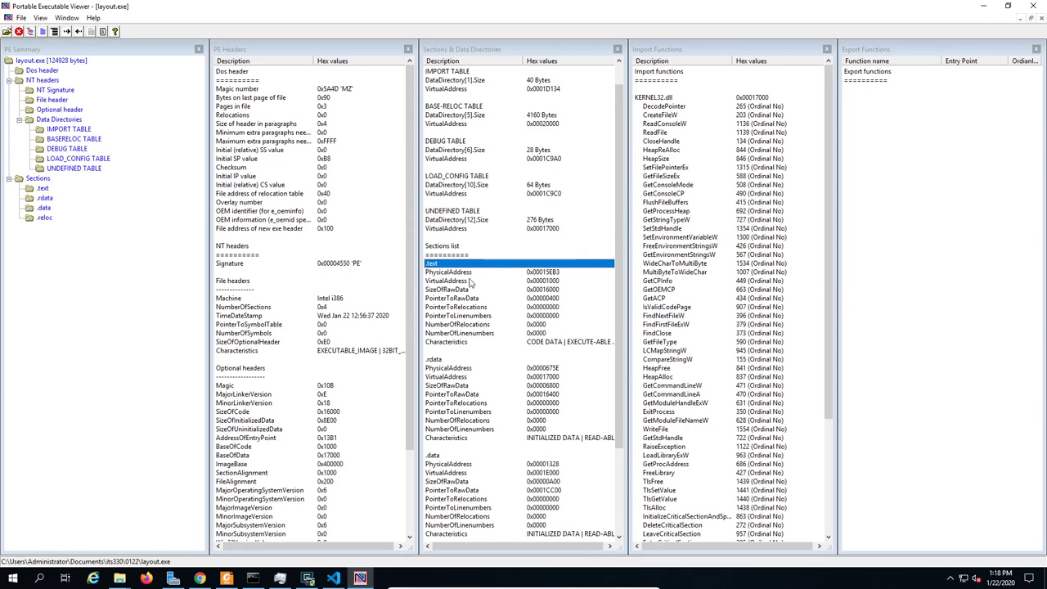
pyautogui.click(450, 282)
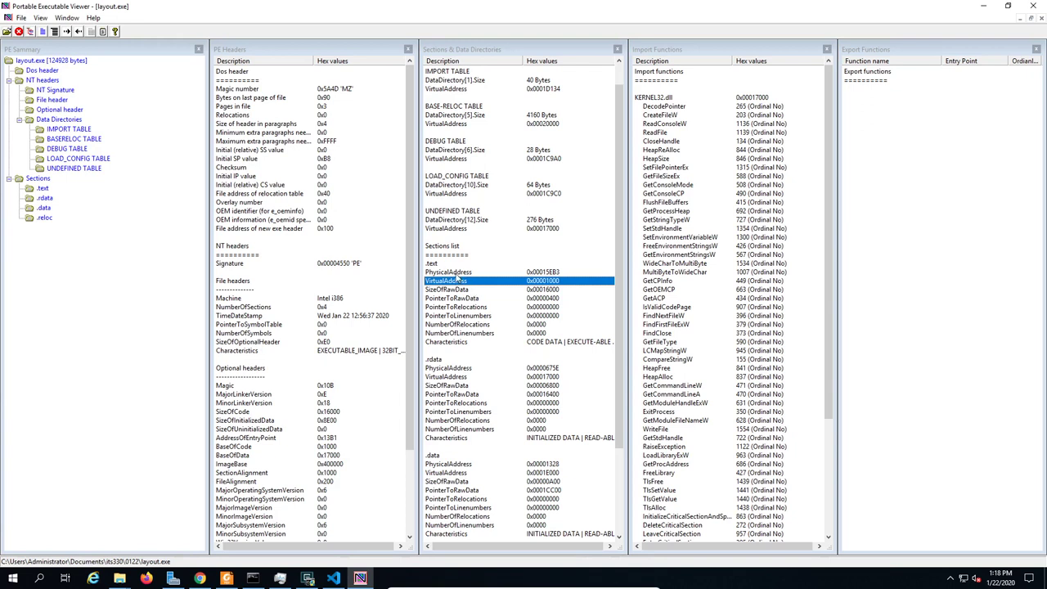
pyautogui.click(463, 272)
pyautogui.click(508, 291)
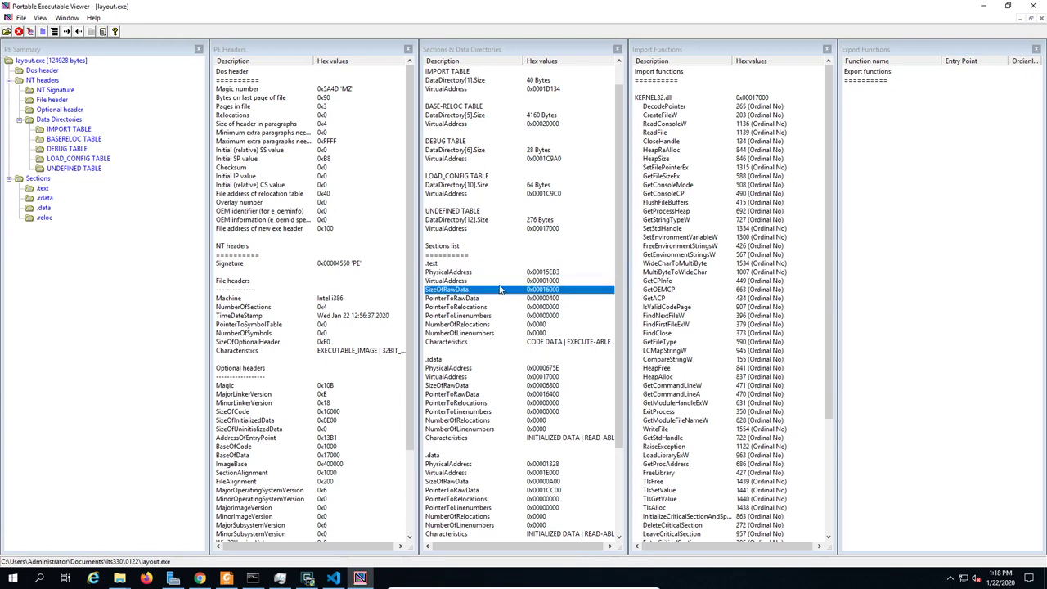
pyautogui.click(497, 273)
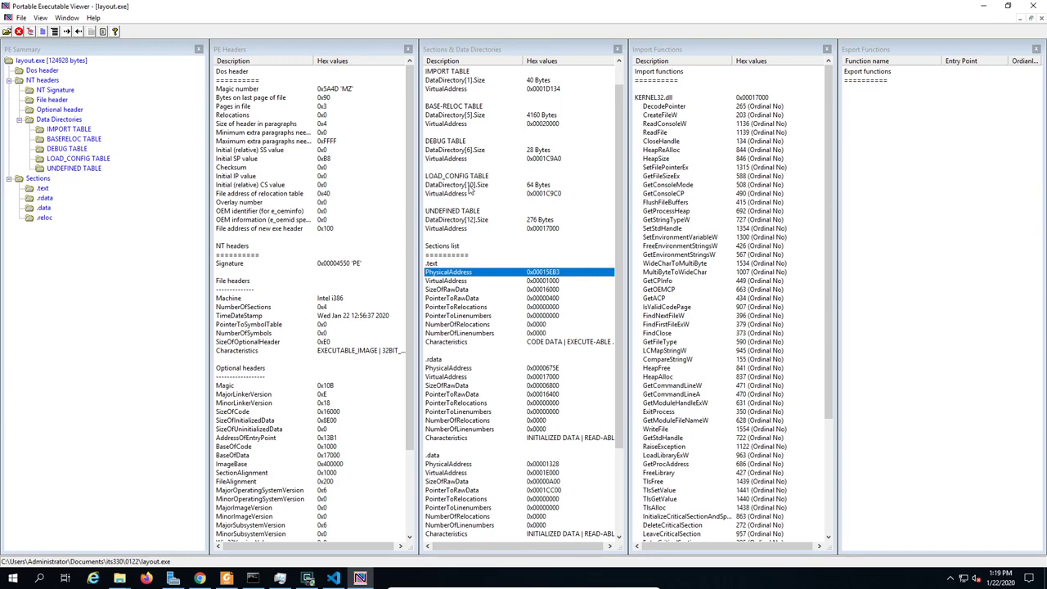
# Review the address, size and pointer fields of the .rdata, .data and .reloc sections in the sections list
pyautogui.scroll(1, 488, 204)
pyautogui.scroll(-2, 493, 341)
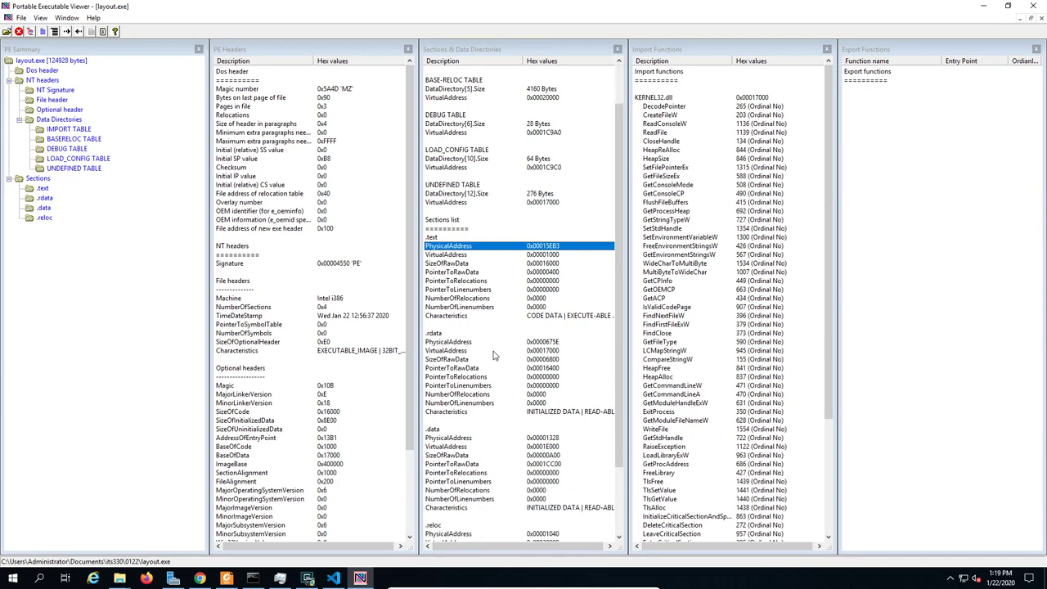
pyautogui.click(442, 334)
pyautogui.scroll(-1, 497, 376)
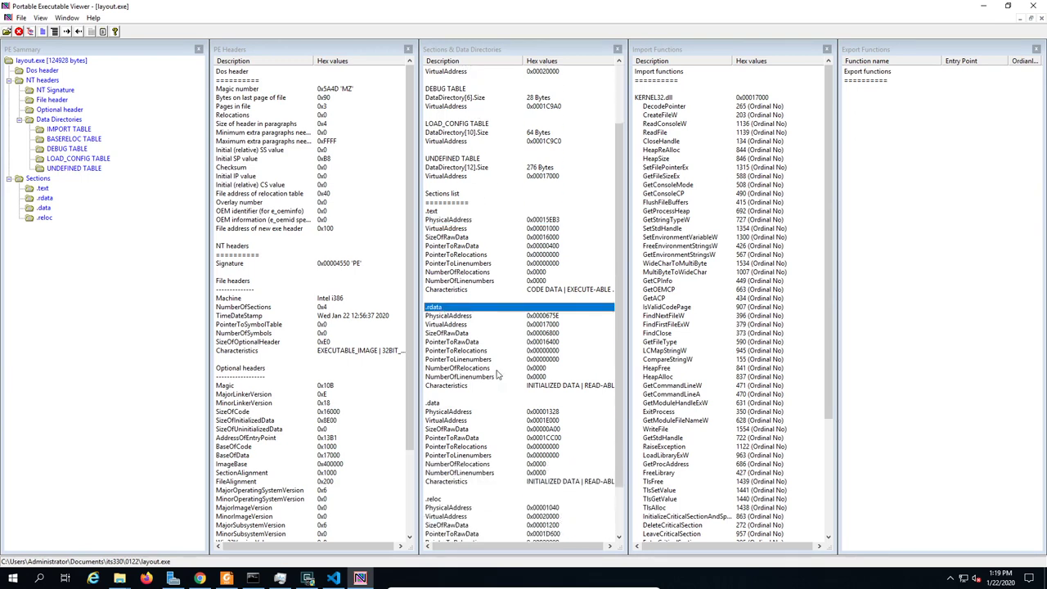
pyautogui.click(477, 403)
pyautogui.scroll(-2, 496, 413)
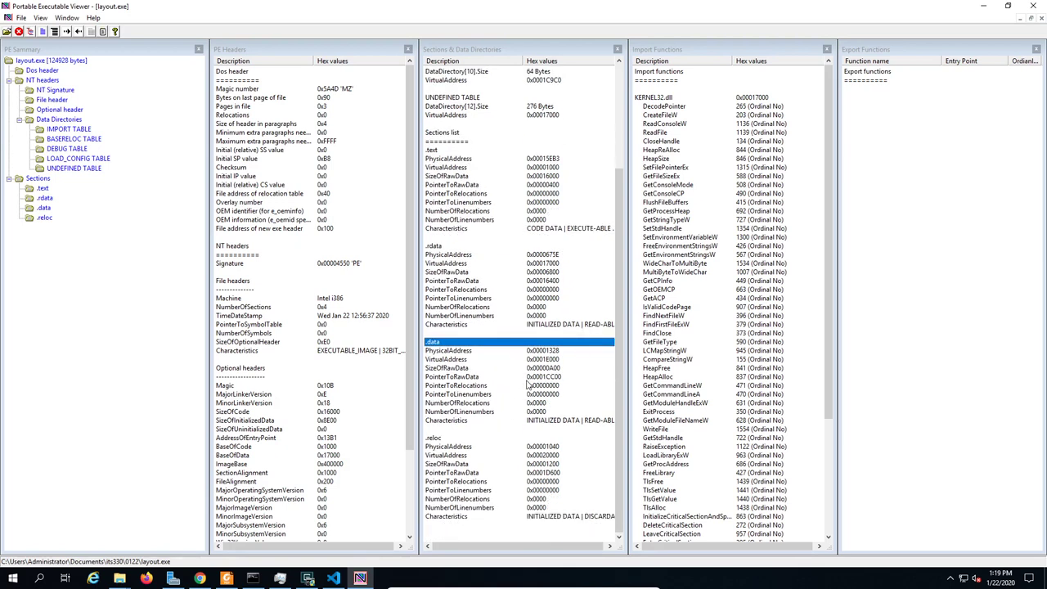
pyautogui.click(506, 448)
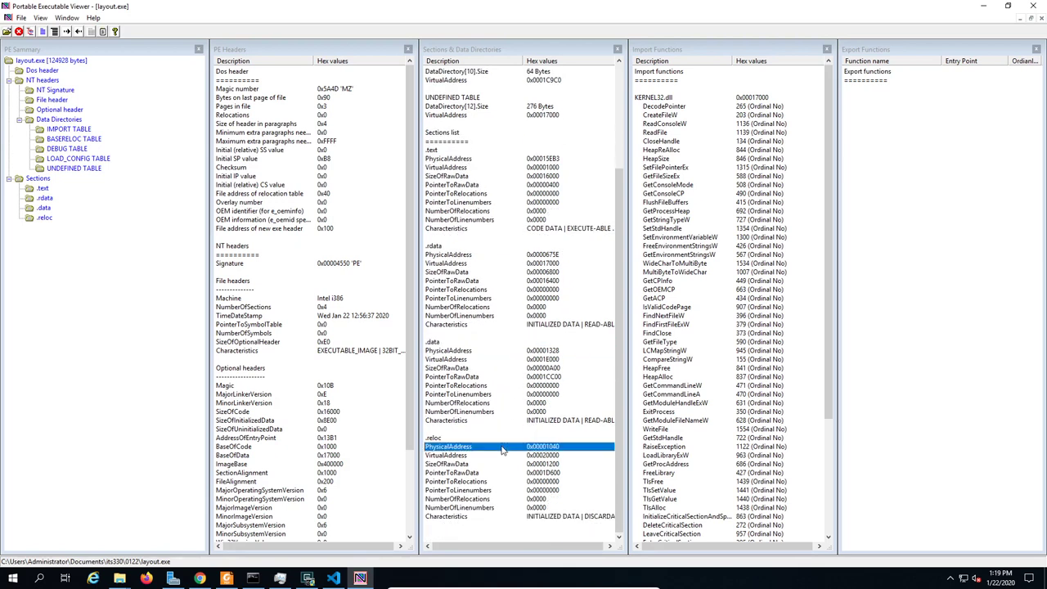
pyautogui.click(547, 370)
pyautogui.click(501, 464)
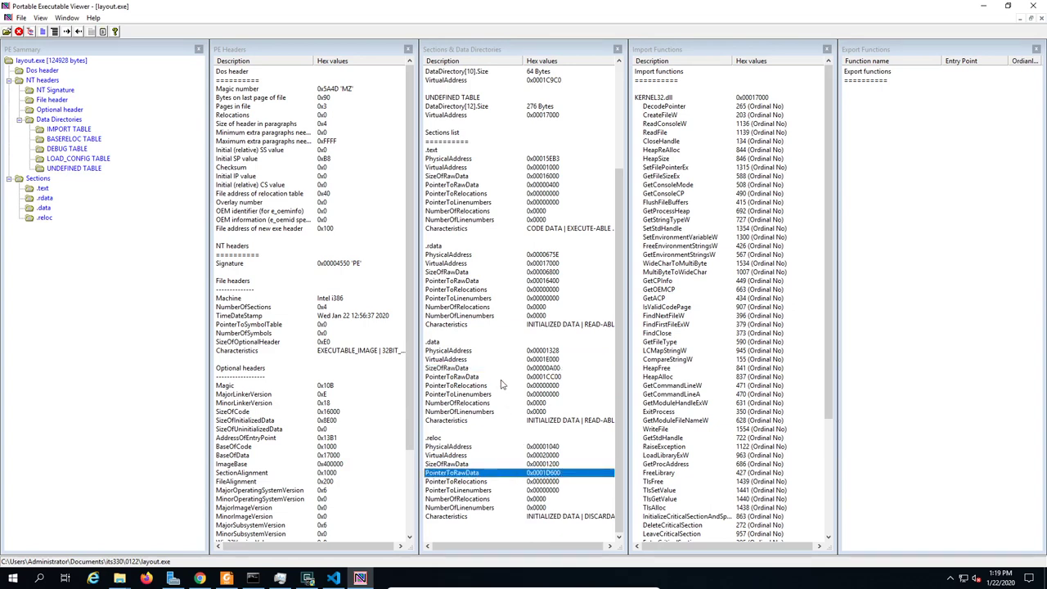
pyautogui.scroll(3, 502, 385)
# Review the functions imported from KERNEL32.dll, including GetConsoleMode, CreateFileW, ReadFile, HeapReAlloc and CloseHandle, through to the end of the list
pyautogui.click(734, 187)
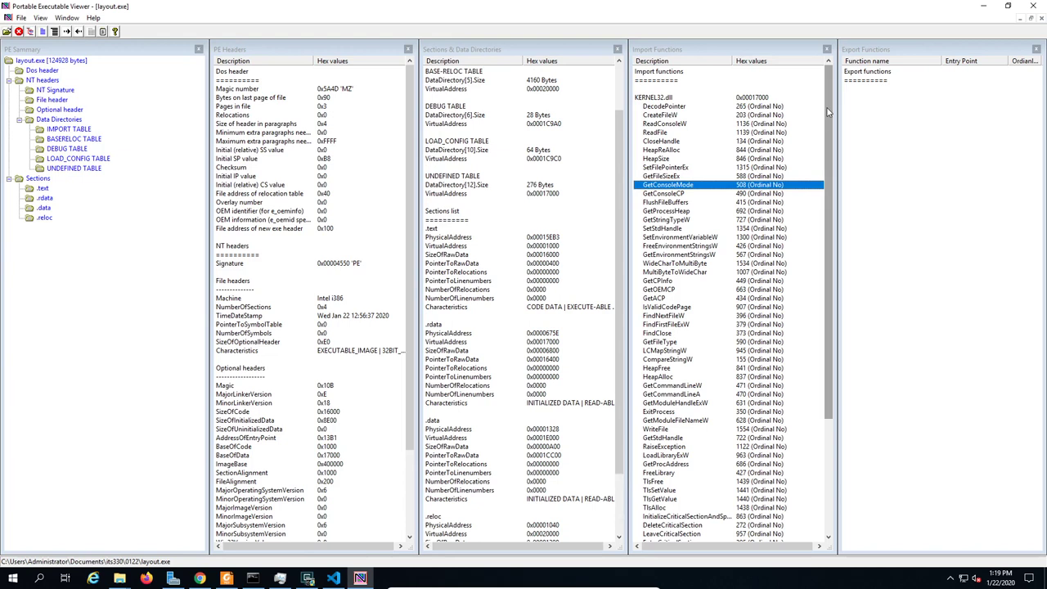
pyautogui.click(664, 116)
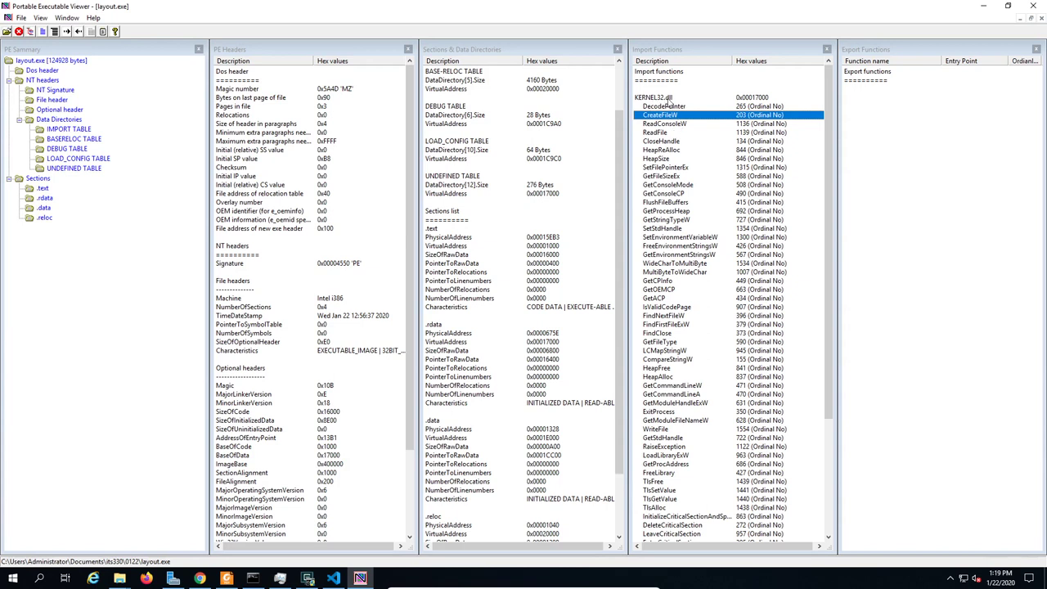
pyautogui.click(664, 133)
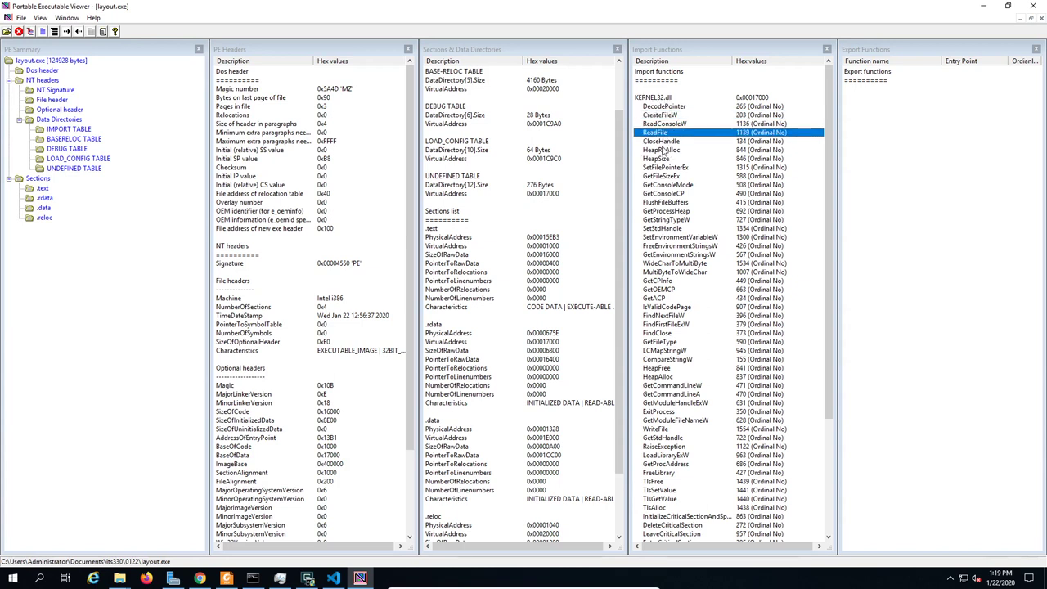
pyautogui.click(665, 151)
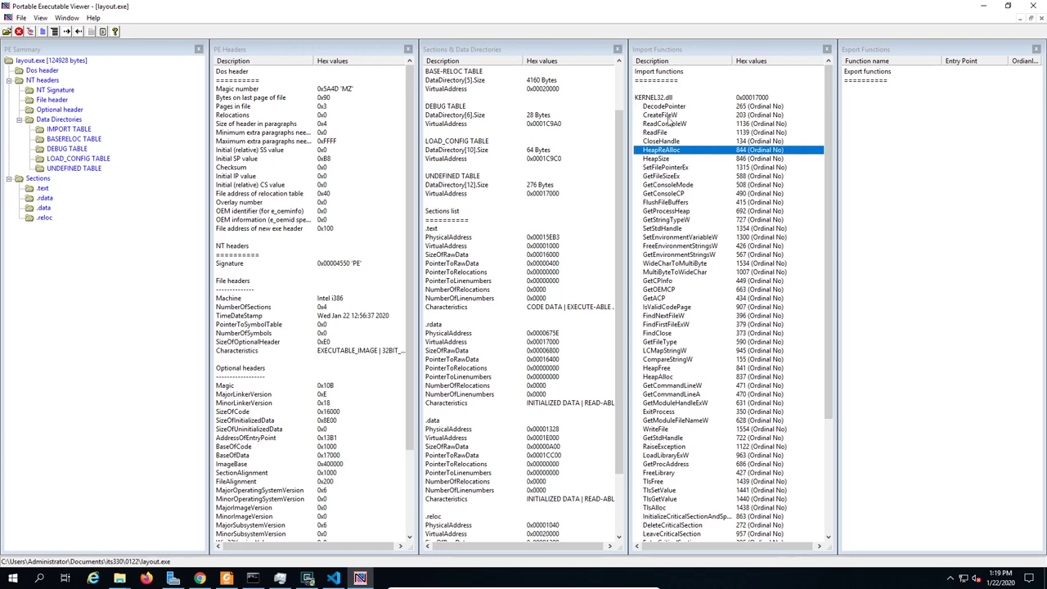
pyautogui.click(662, 133)
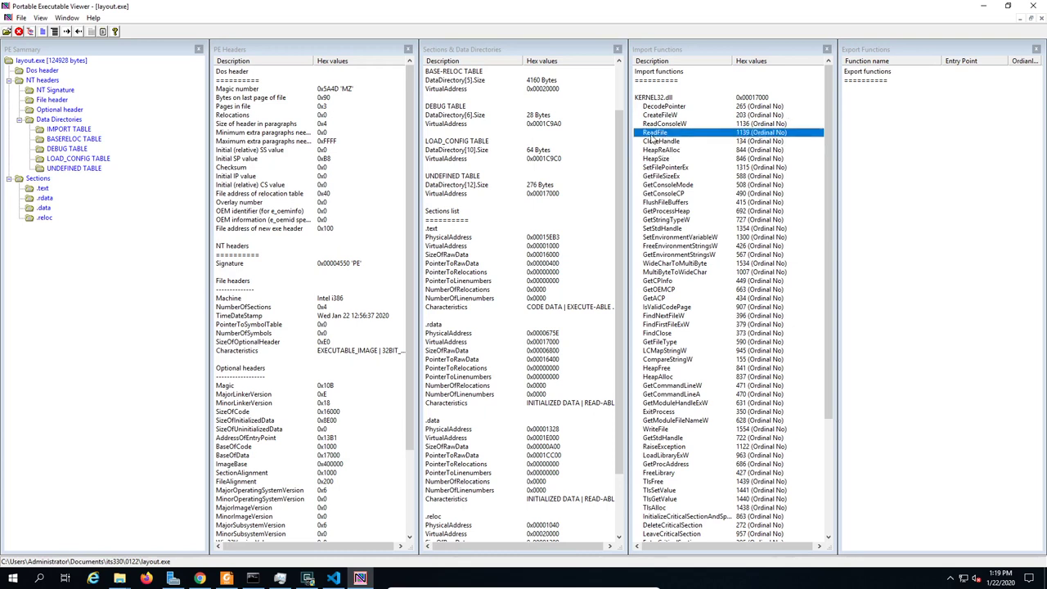
pyautogui.click(675, 116)
pyautogui.click(660, 132)
pyautogui.click(678, 143)
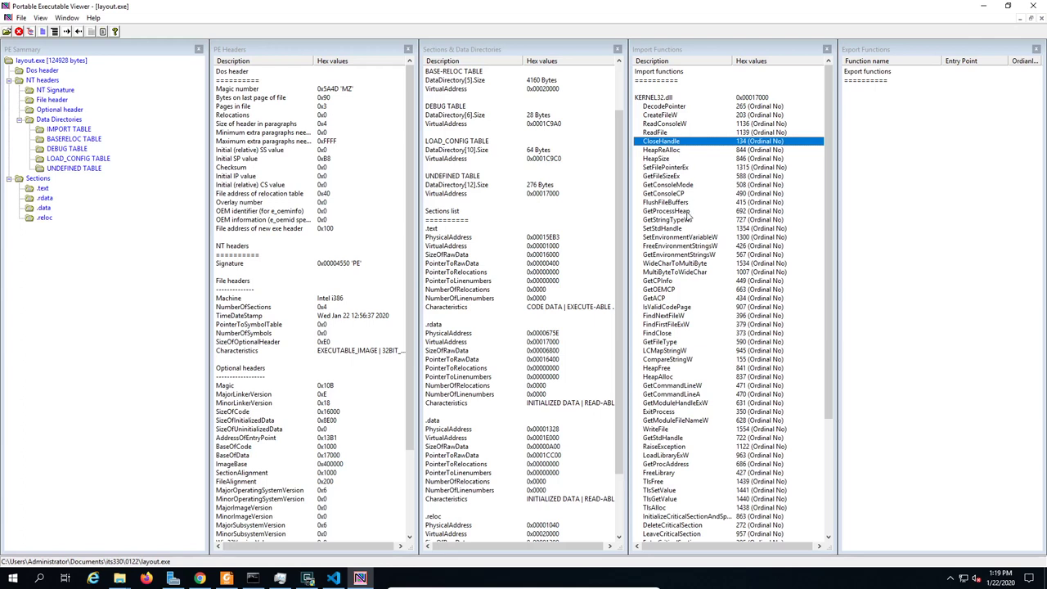
pyautogui.scroll(-6, 694, 266)
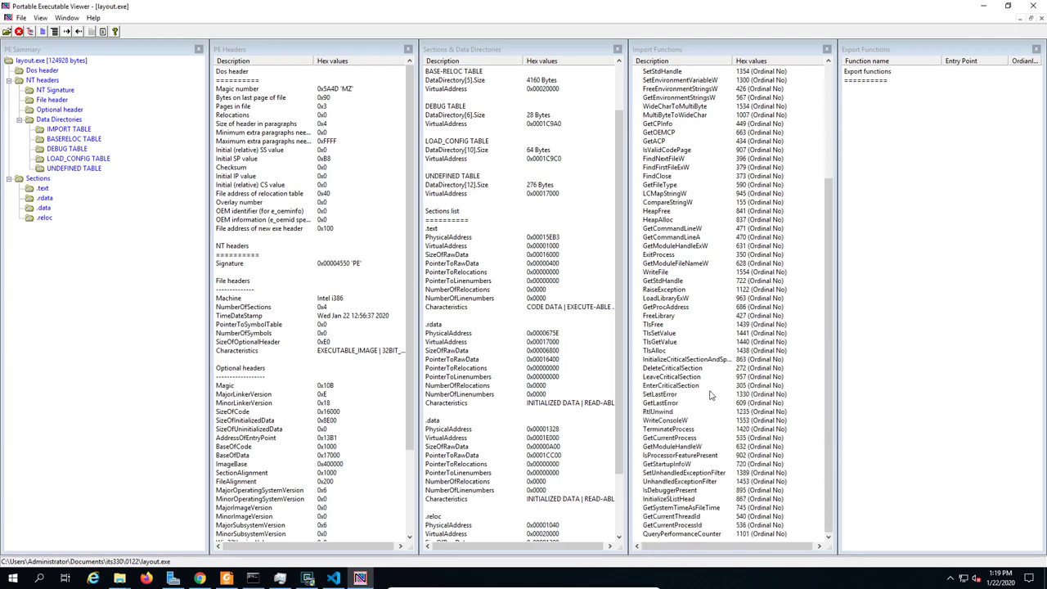
# Review the KERNEL32.dll import list from QueryPerformanceCounter back up through DeleteCriticalSection, FreeLibrary and IsValidCodePage
pyautogui.click(679, 535)
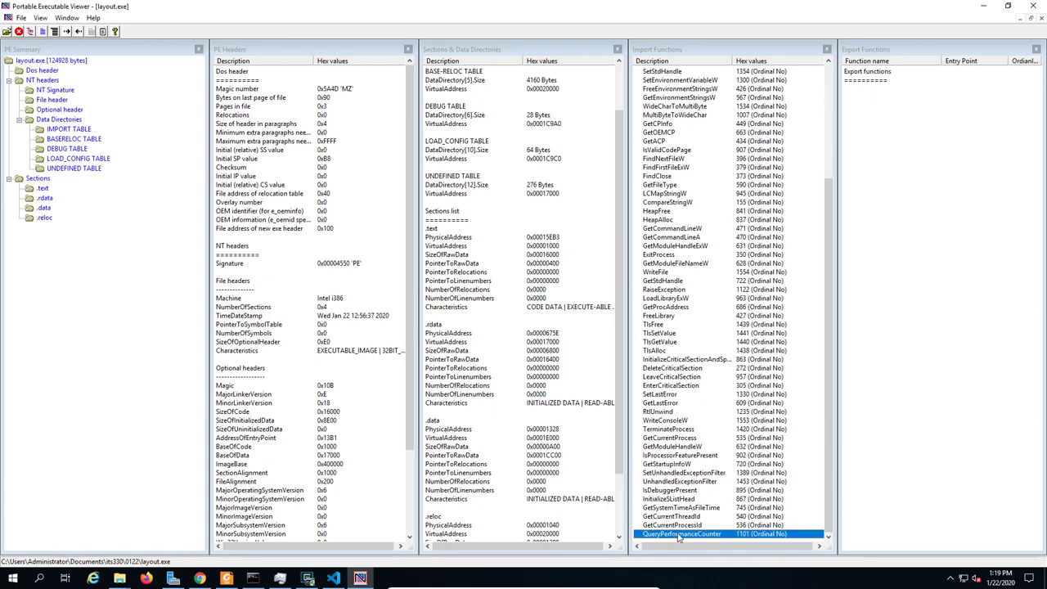
pyautogui.scroll(6, 694, 334)
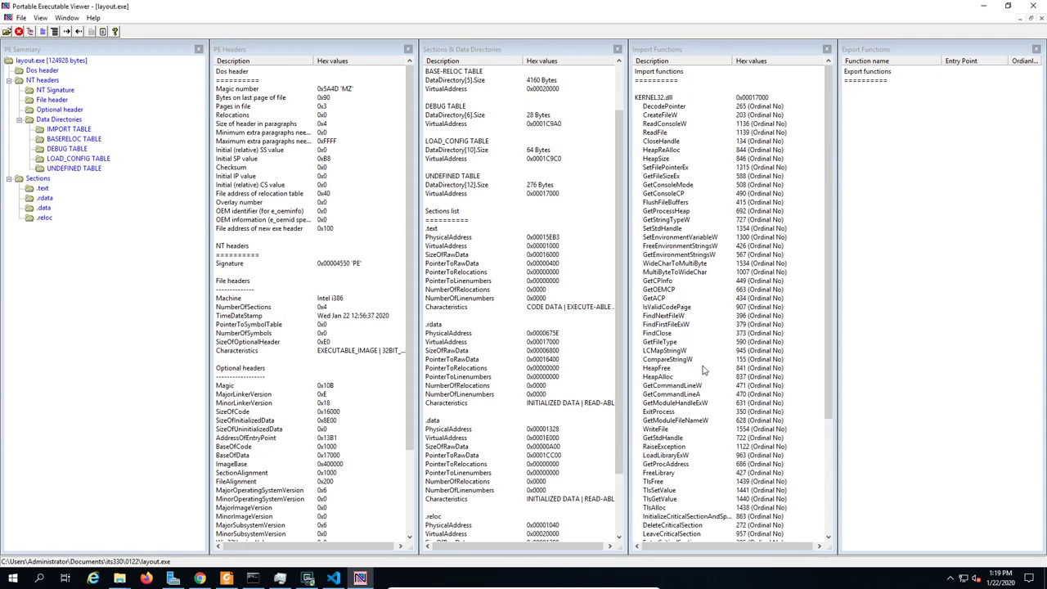
pyautogui.scroll(-6, 702, 360)
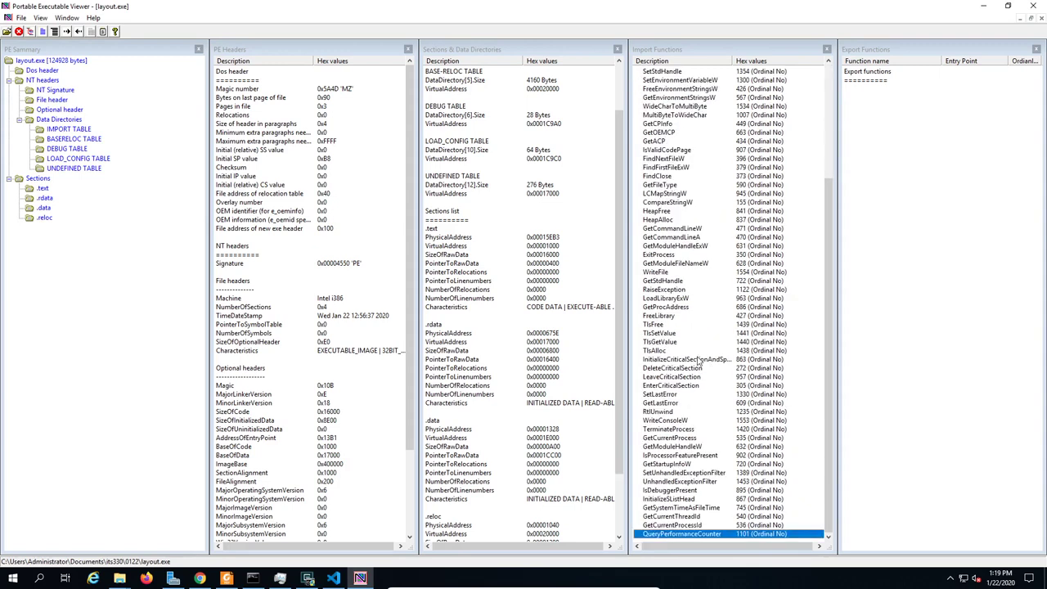
pyautogui.click(698, 360)
pyautogui.click(707, 387)
pyautogui.click(708, 369)
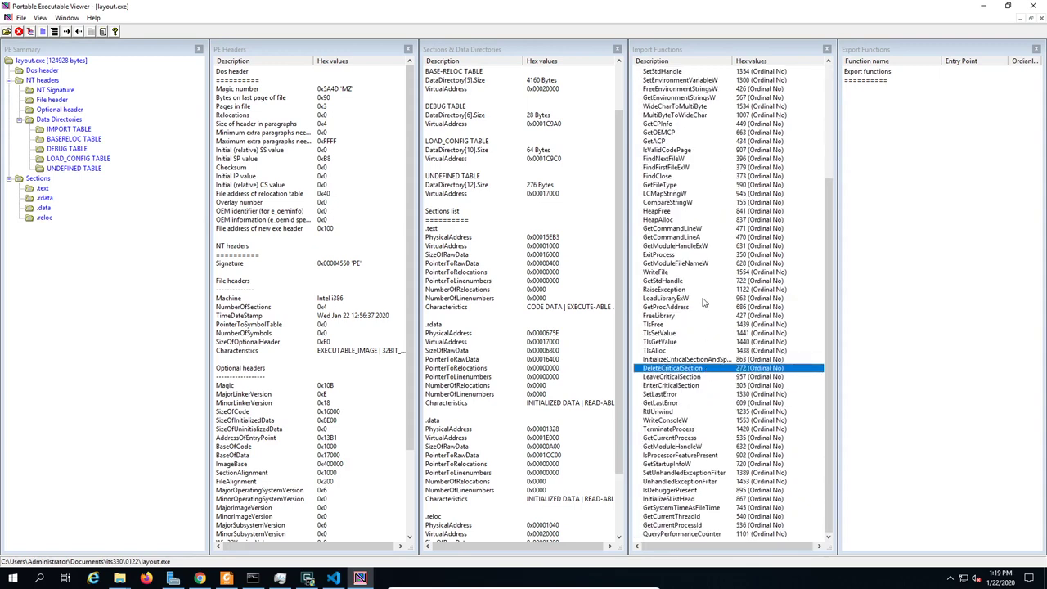
pyautogui.scroll(6, 702, 304)
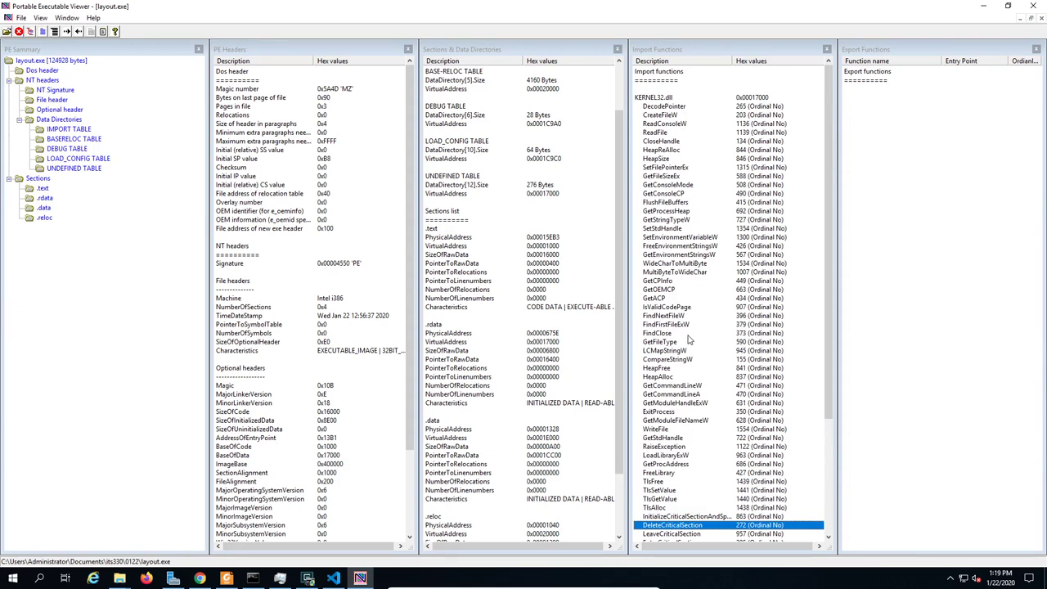
pyautogui.click(672, 474)
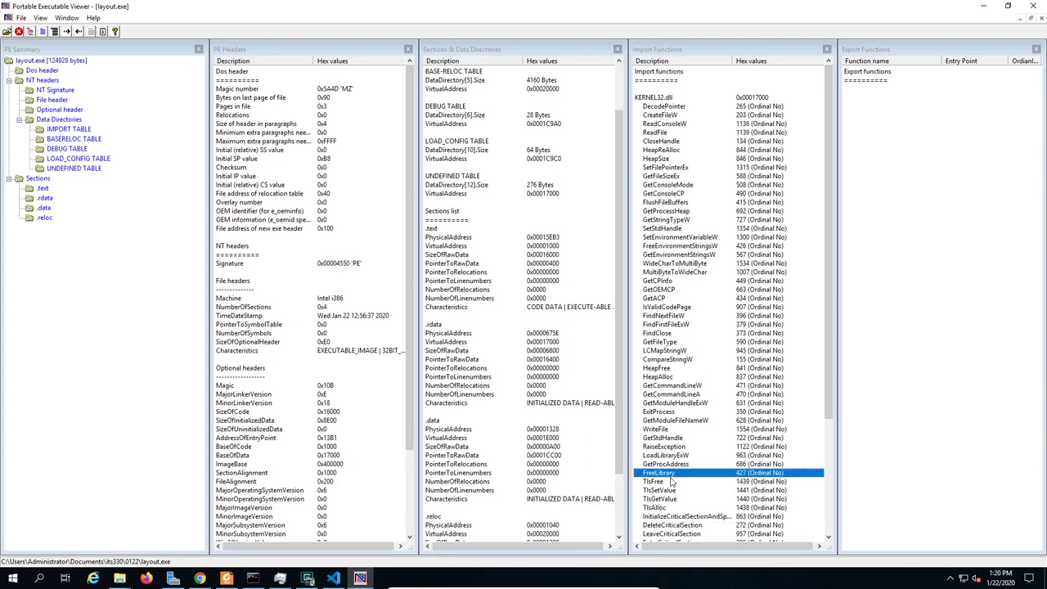
pyautogui.click(689, 309)
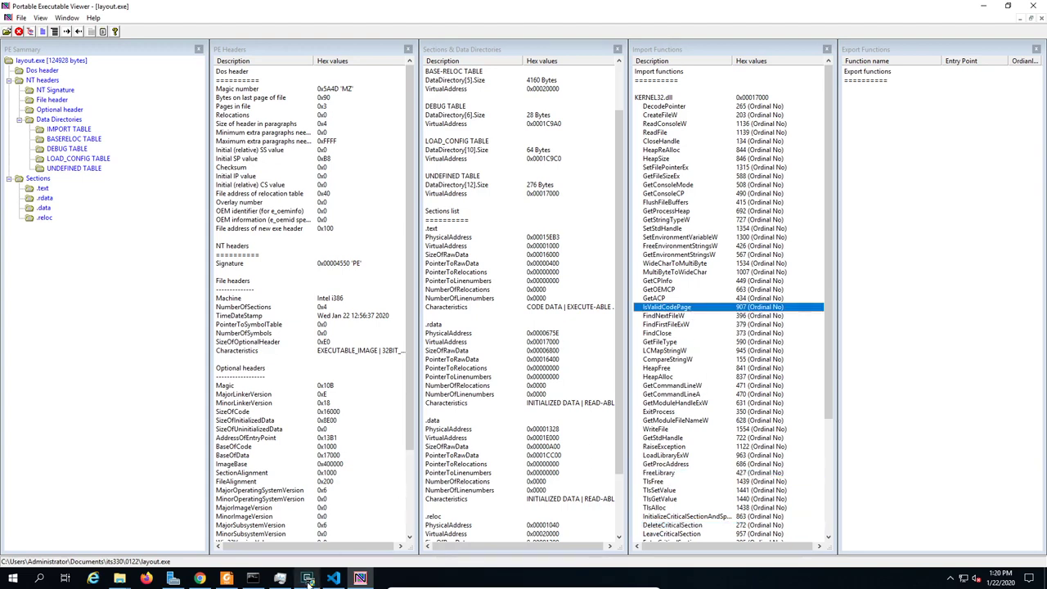
# Read the layout.c source in Visual Studio Code and compare it with the imported functions in Portable Executable Viewer
pyautogui.click(334, 579)
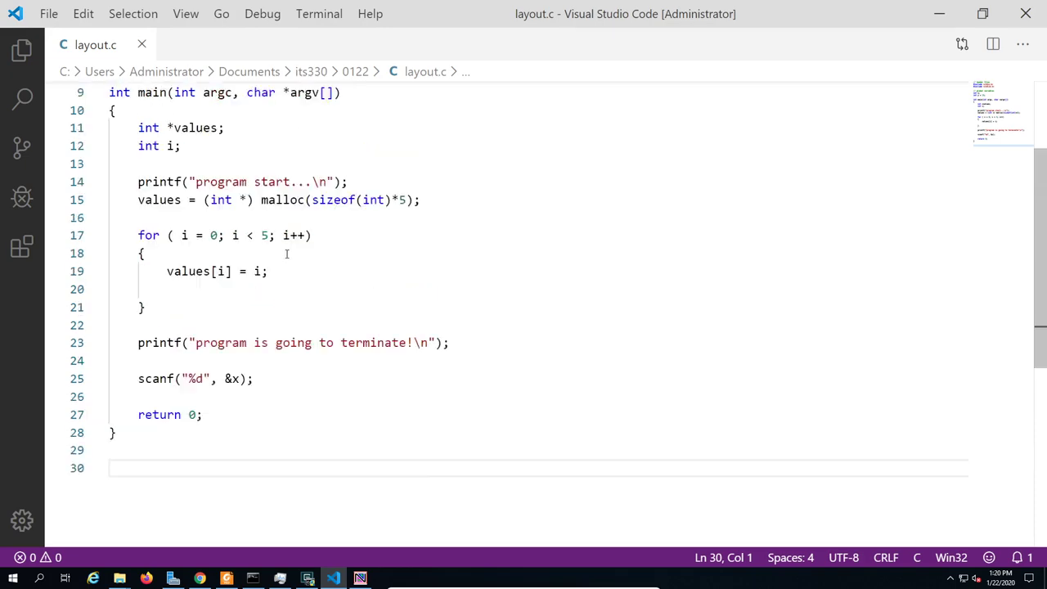
pyautogui.scroll(3, 286, 254)
pyautogui.scroll(-3, 229, 262)
pyautogui.click(360, 579)
pyautogui.click(758, 186)
pyautogui.click(688, 143)
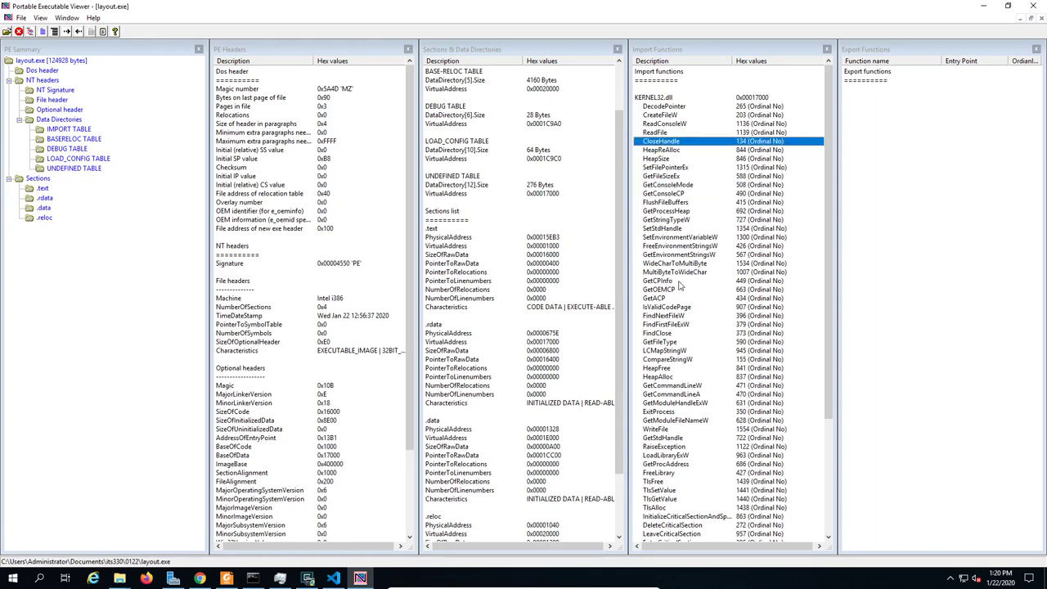
# Examine the handle and console imports of layout.exe, including CloseHandle, GetConsoleCP, GetConsoleMode and ReadConsoleW
pyautogui.scroll(-6, 680, 295)
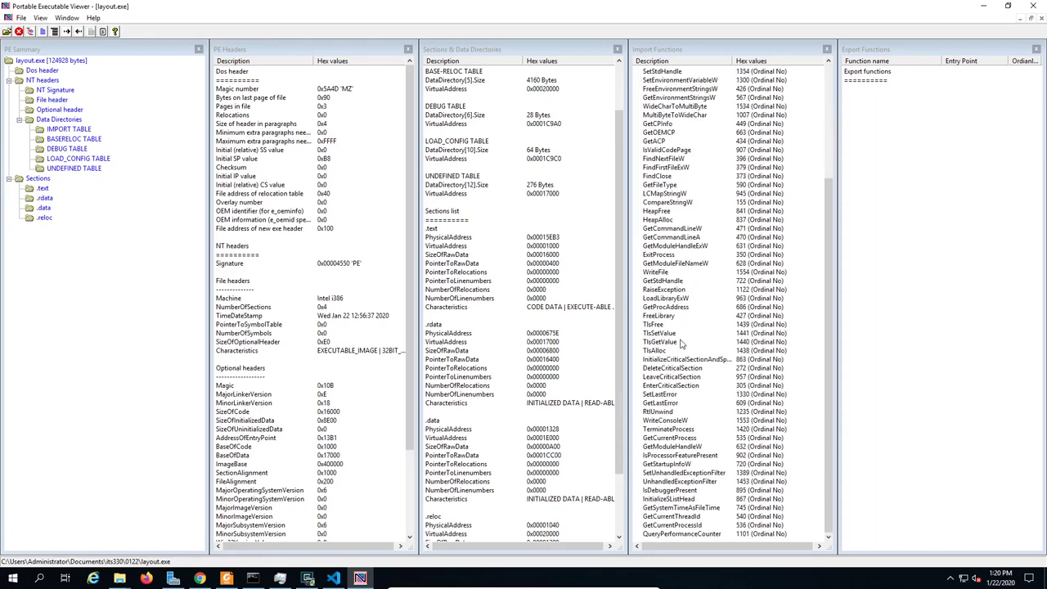
pyautogui.scroll(1, 680, 344)
pyautogui.scroll(-1, 685, 350)
pyautogui.scroll(3, 701, 255)
pyautogui.scroll(3, 702, 254)
pyautogui.click(684, 142)
pyautogui.scroll(-2, 681, 167)
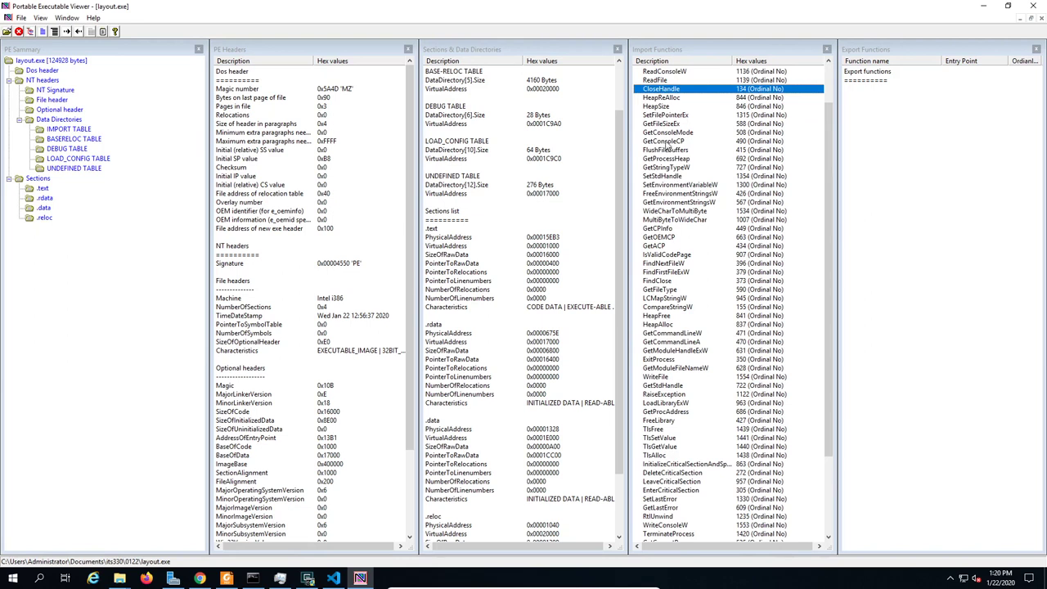
pyautogui.click(664, 142)
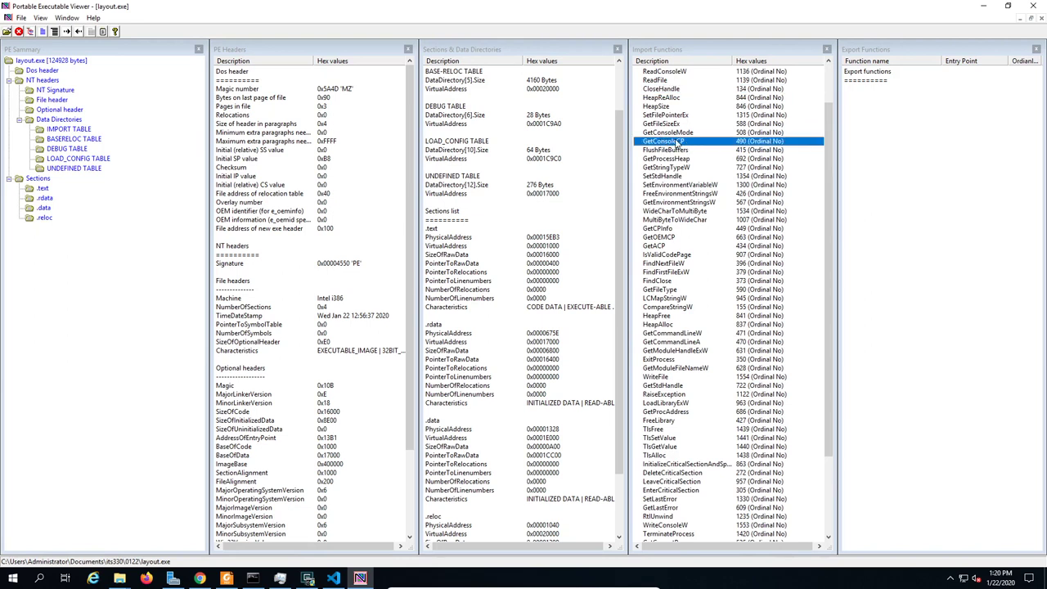
pyautogui.scroll(1, 705, 147)
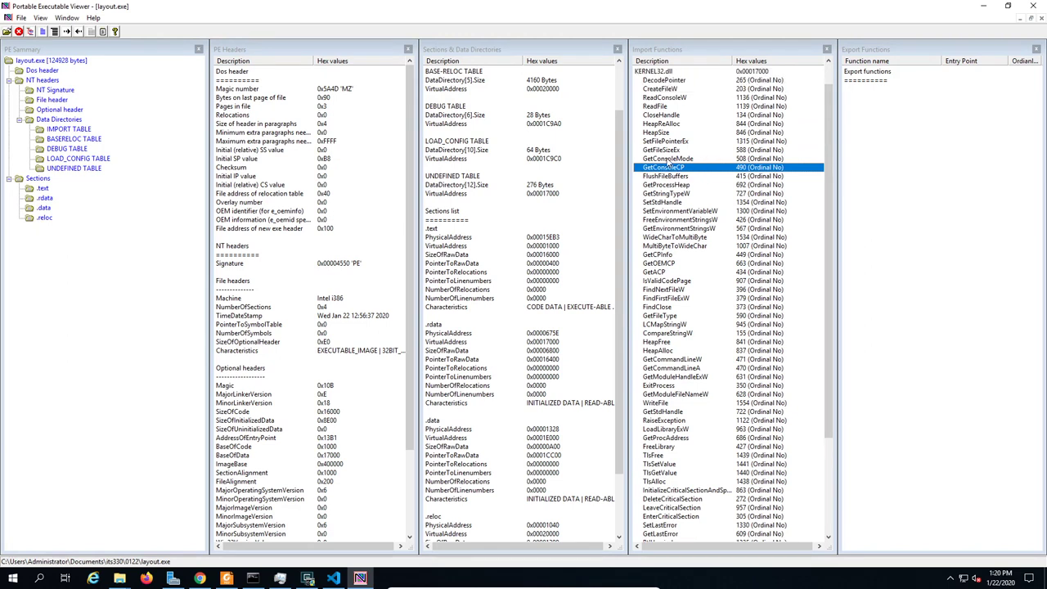
pyautogui.click(677, 161)
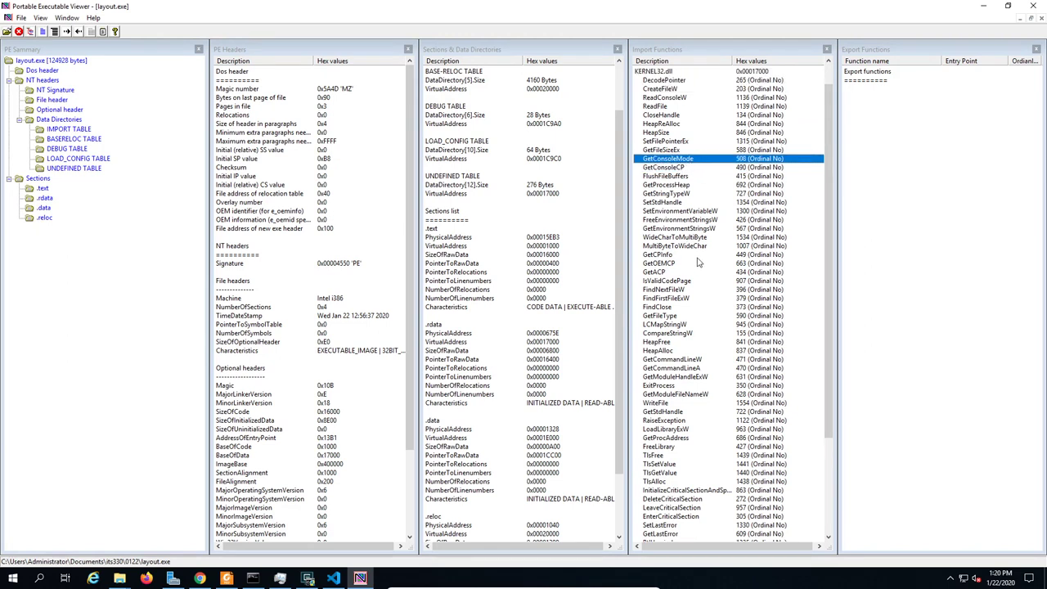
pyautogui.scroll(1, 696, 262)
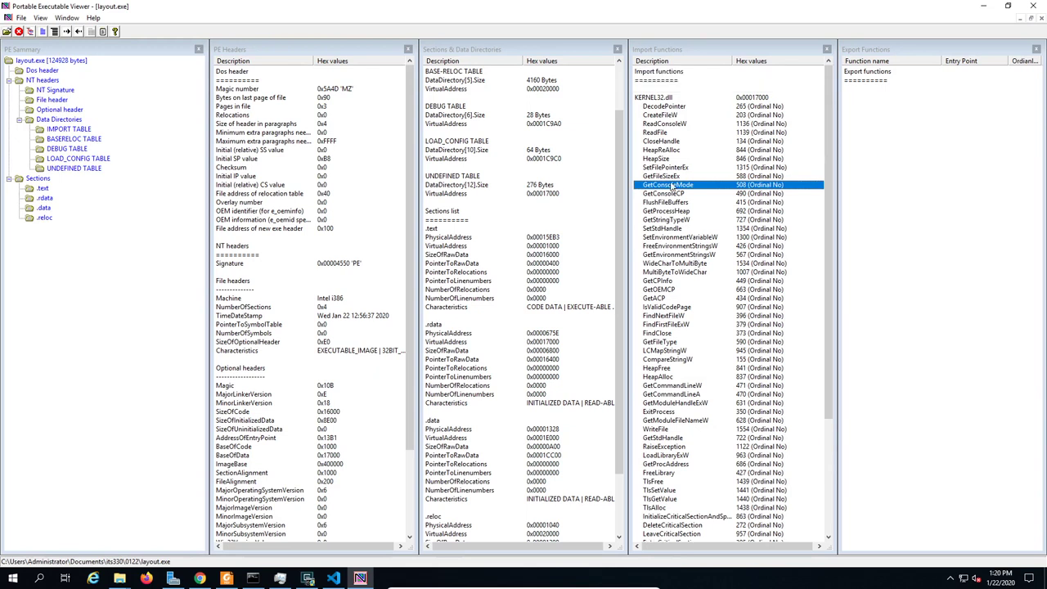
pyautogui.click(672, 128)
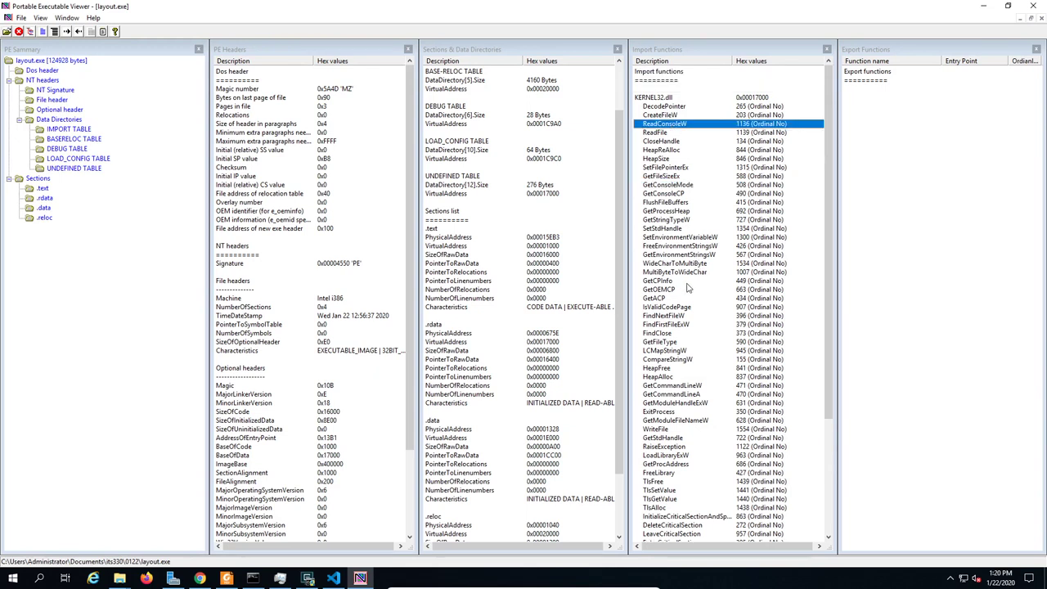
# Examine the WriteFile, GetProcessHeap, SetStdHandle and WideCharToMultiByte entries among the imported functions
pyautogui.scroll(-6, 689, 288)
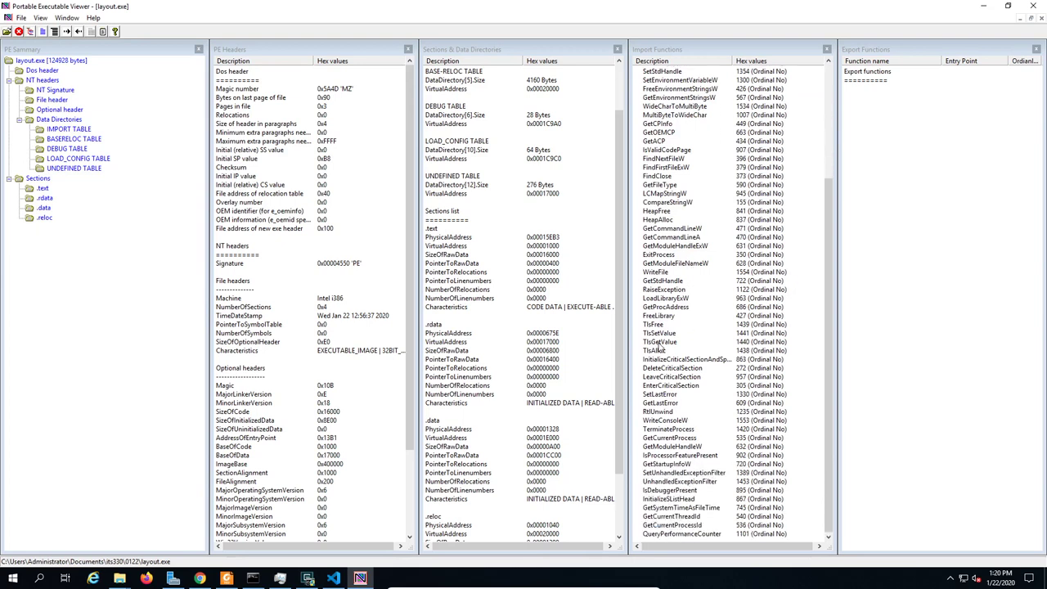
pyautogui.scroll(3, 660, 348)
pyautogui.scroll(1, 672, 317)
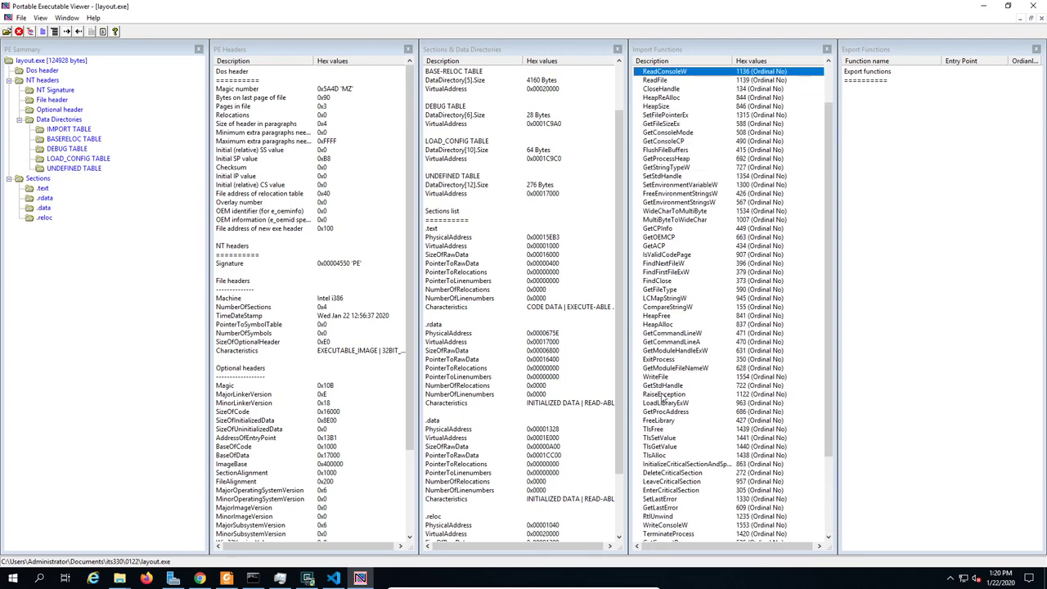
pyautogui.click(663, 378)
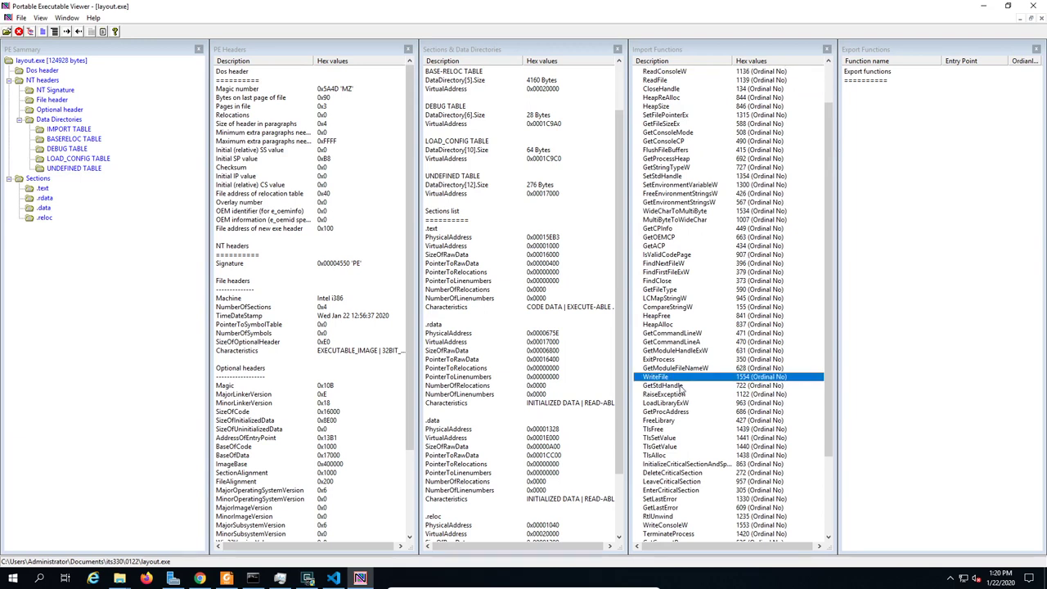
pyautogui.scroll(1, 665, 375)
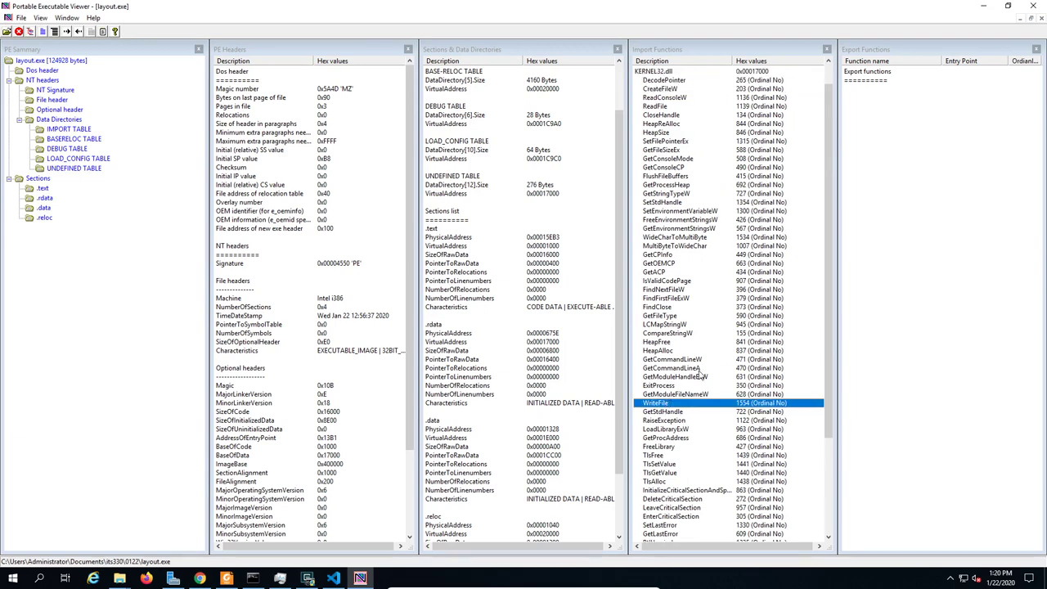
pyautogui.scroll(1, 668, 335)
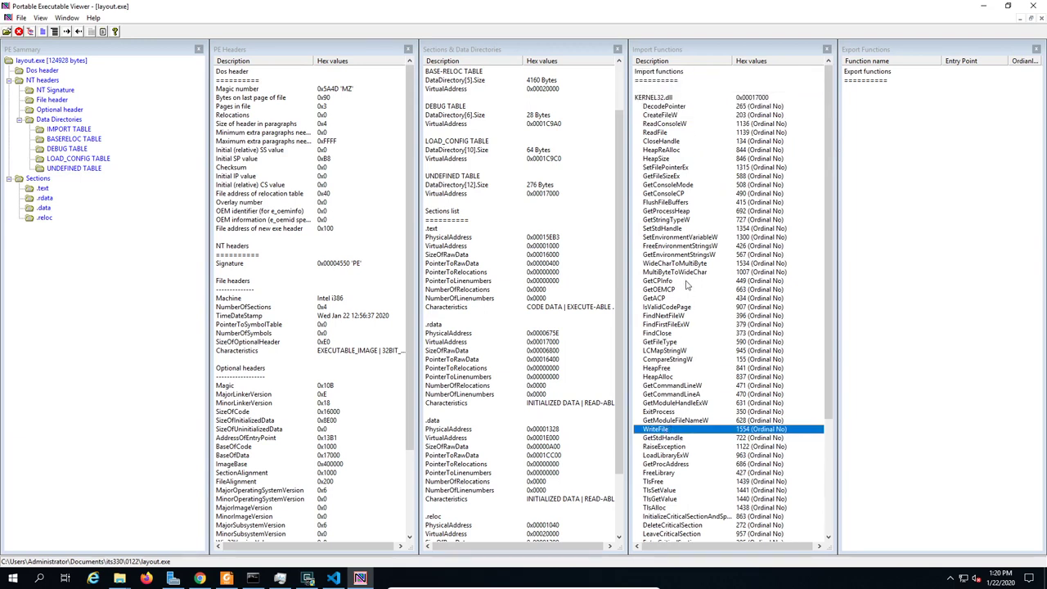
pyautogui.click(676, 211)
pyautogui.click(670, 230)
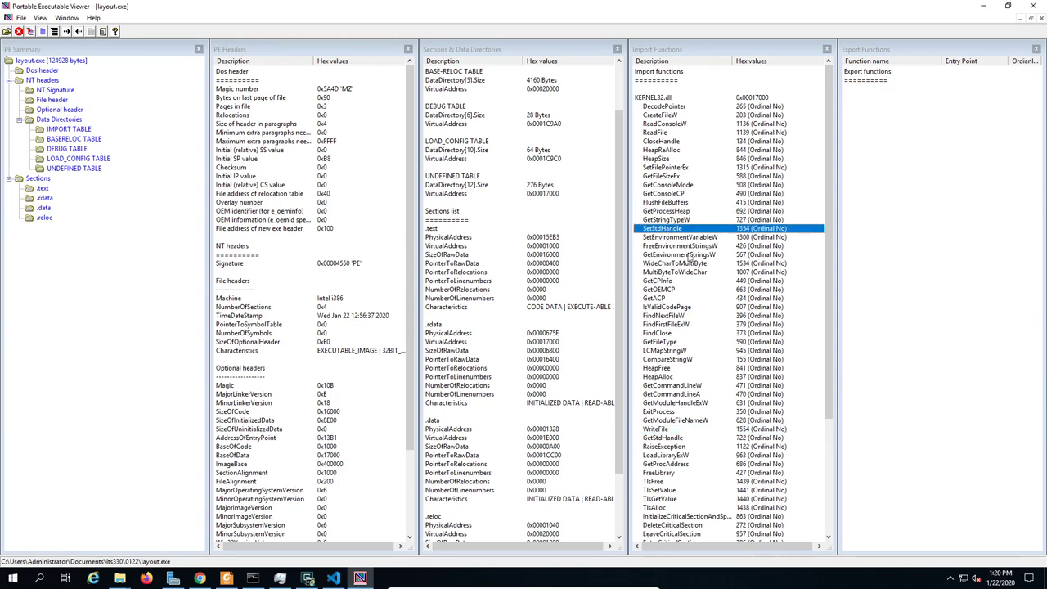
pyautogui.click(695, 264)
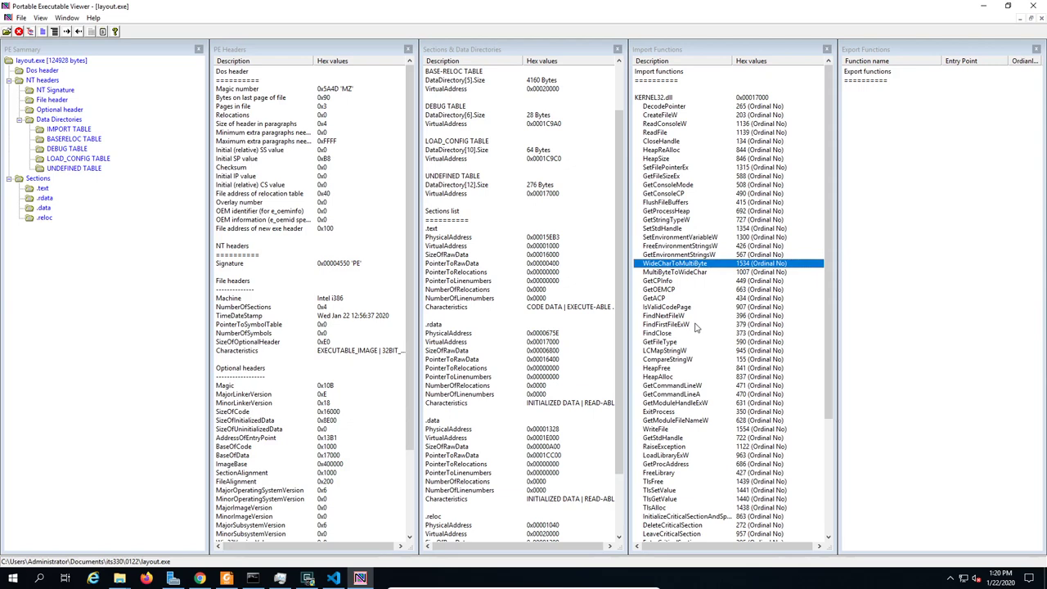
# Examine the GetProcAddress, TlsSetValue and TlsAlloc entries in the lower part of the import list
pyautogui.scroll(-6, 697, 328)
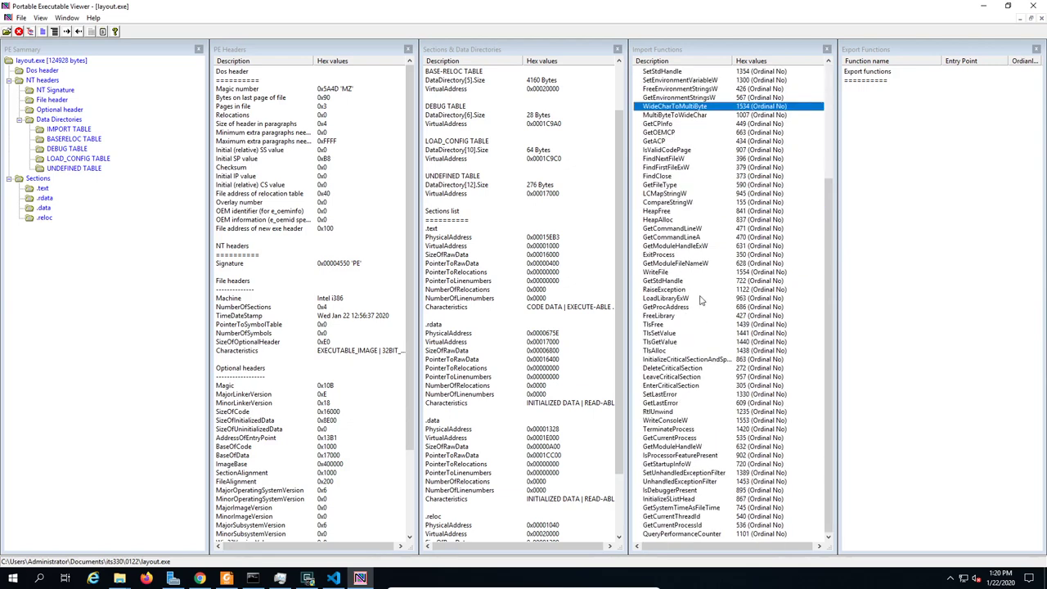
pyautogui.click(707, 308)
pyautogui.click(697, 334)
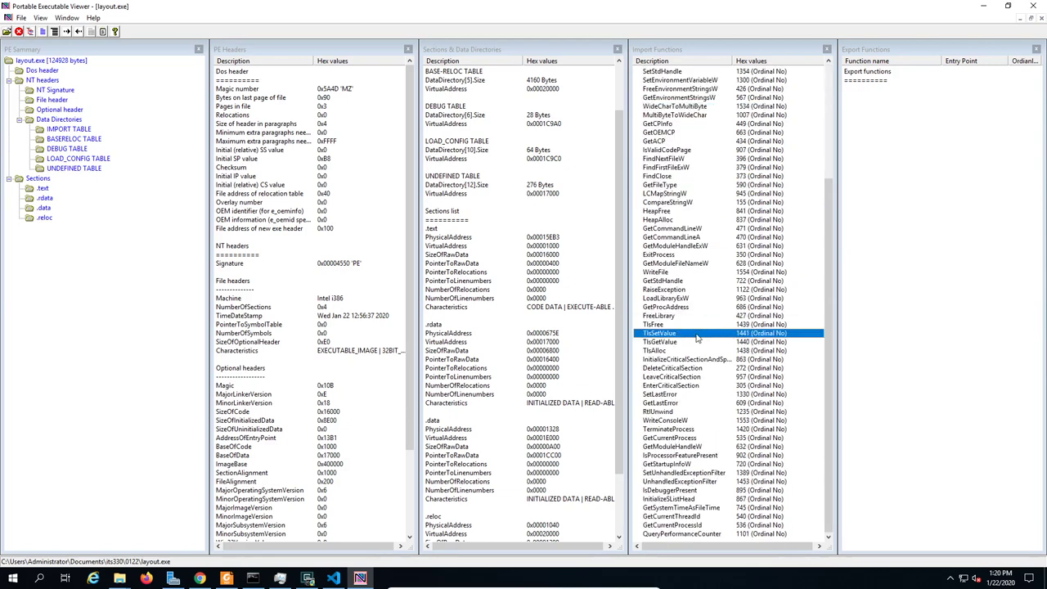
pyautogui.click(714, 352)
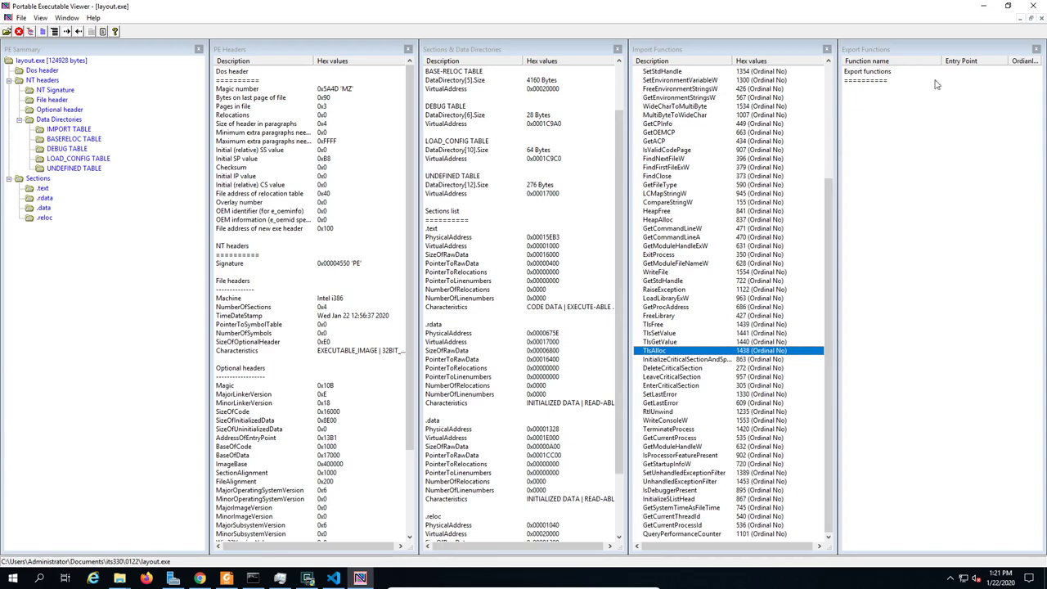
# Close Portable Executable Viewer, Visual Studio Code and the NikPEViewer_04v folder window, and minimize the browser
pyautogui.click(1034, 6)
pyautogui.click(650, 273)
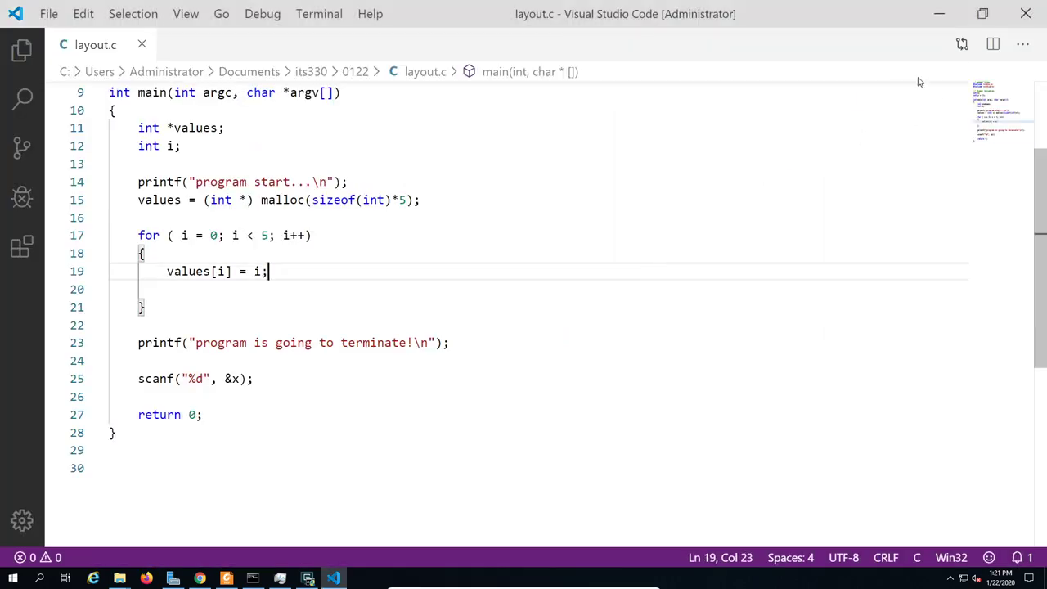
pyautogui.click(1025, 16)
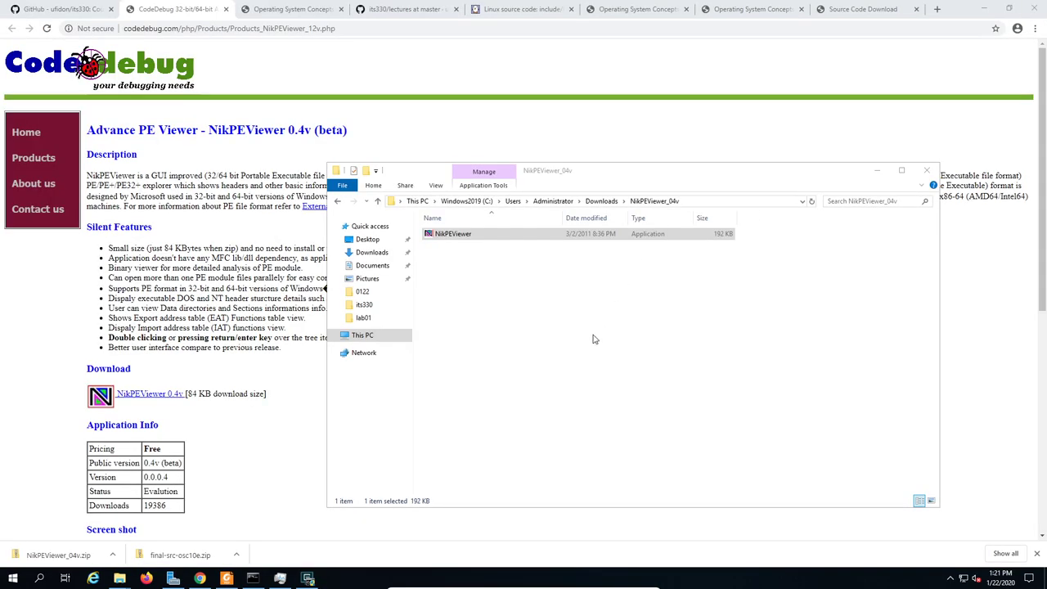
pyautogui.moveTo(802, 177); pyautogui.dragTo(780, 171)
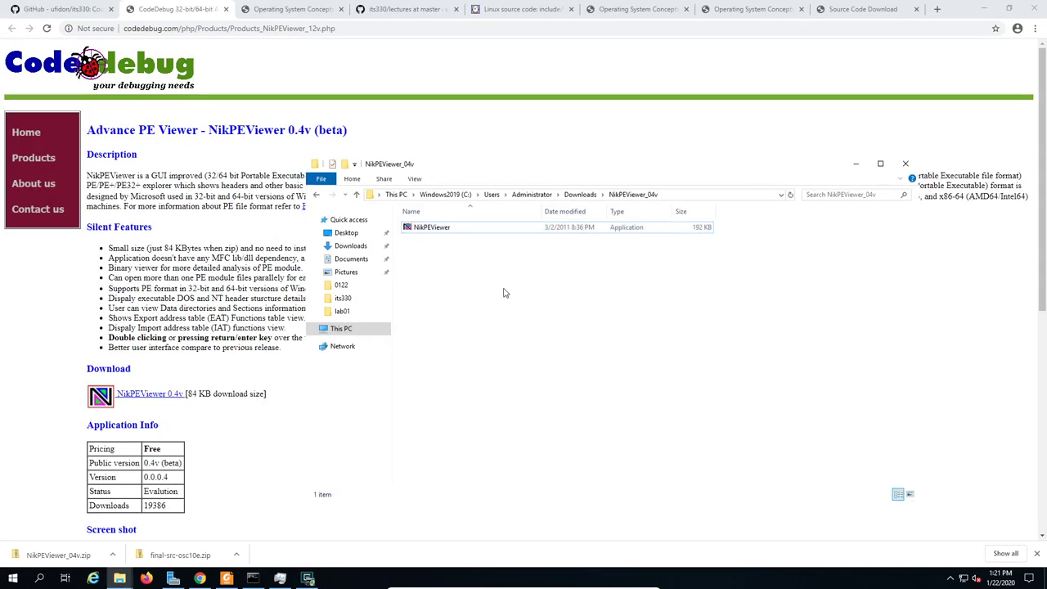
pyautogui.click(908, 165)
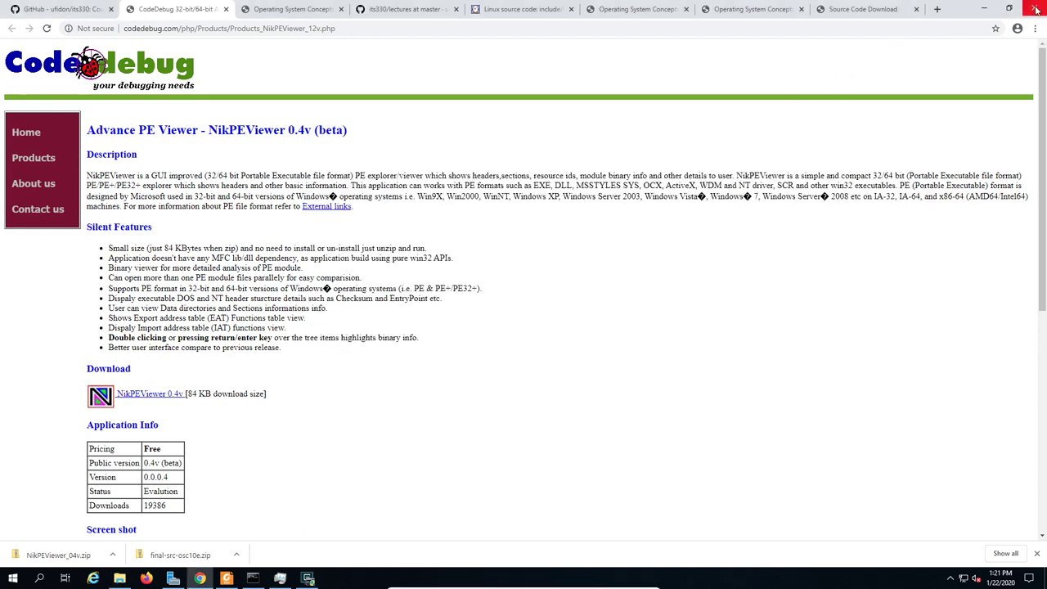
pyautogui.click(984, 8)
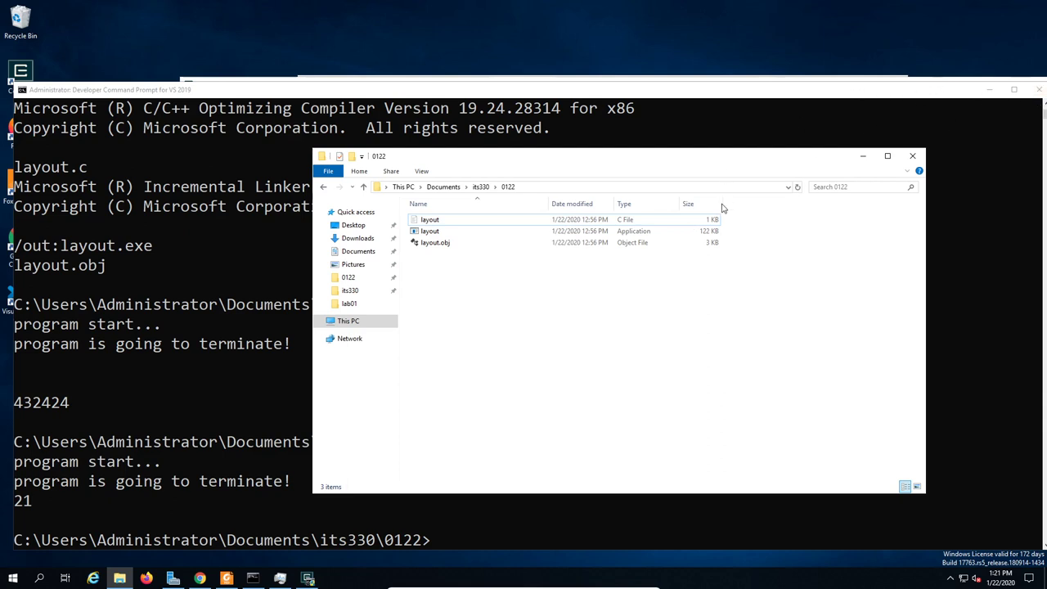
pyautogui.moveTo(704, 161)
pyautogui.mouseDown()
pyautogui.moveTo(690, 158)
pyautogui.moveTo(715, 170)
pyautogui.mouseUp()
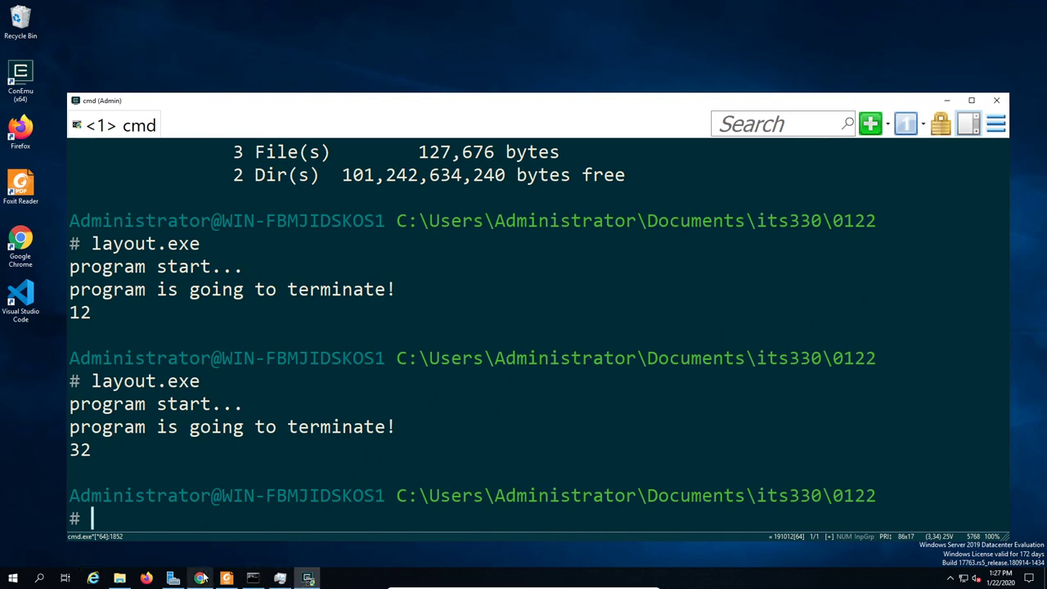
# Switch to Chrome and close the SourceForge x64dbg, x64dbg and Source Code Download tabs
pyautogui.click(199, 579)
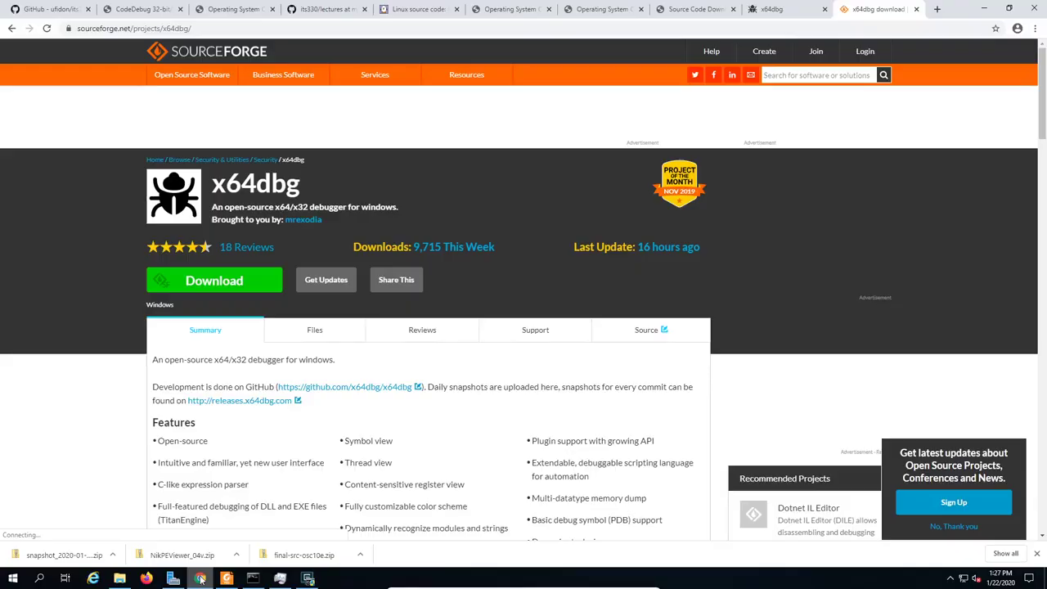
pyautogui.click(916, 10)
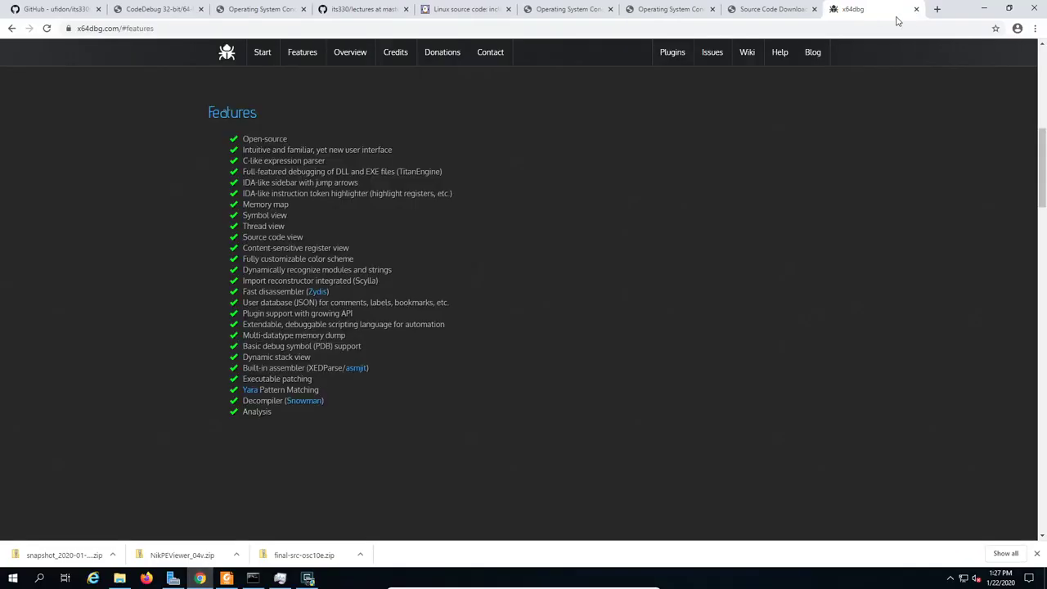
pyautogui.click(916, 11)
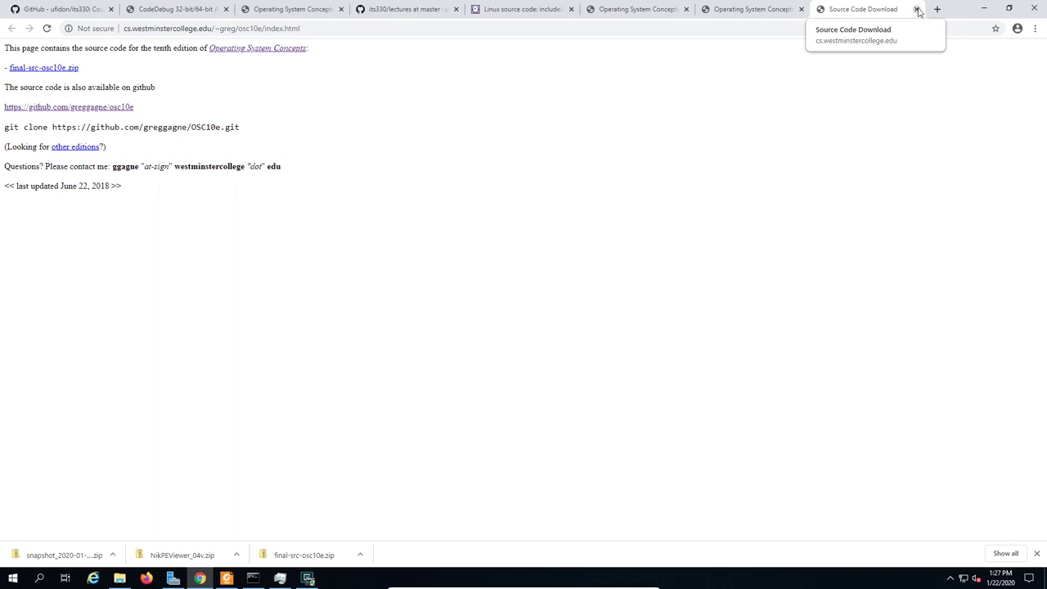
pyautogui.click(916, 10)
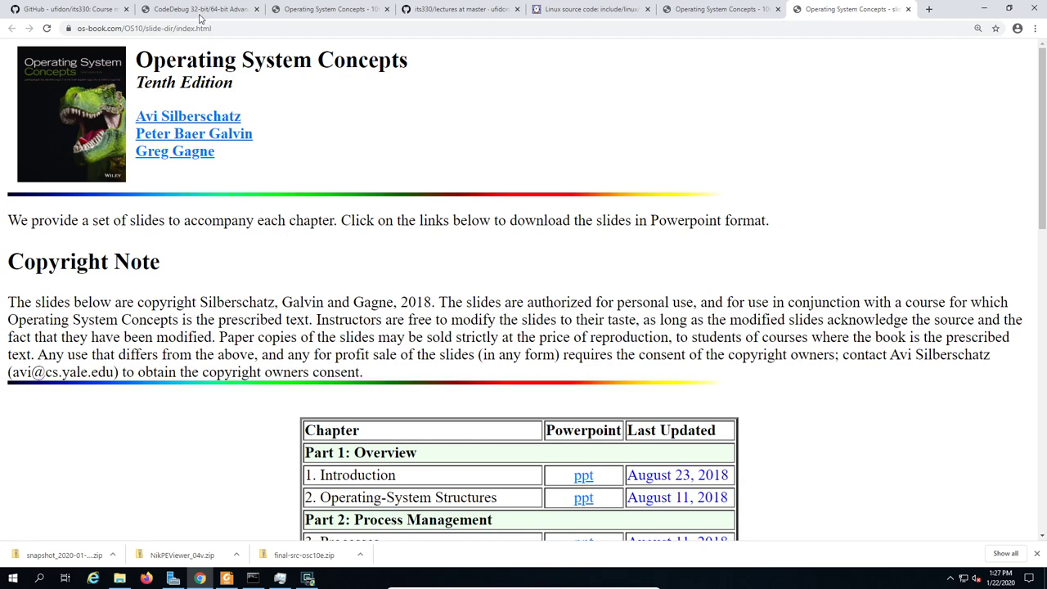
pyautogui.moveTo(139, 61); pyautogui.dragTo(418, 68)
pyautogui.click(446, 82)
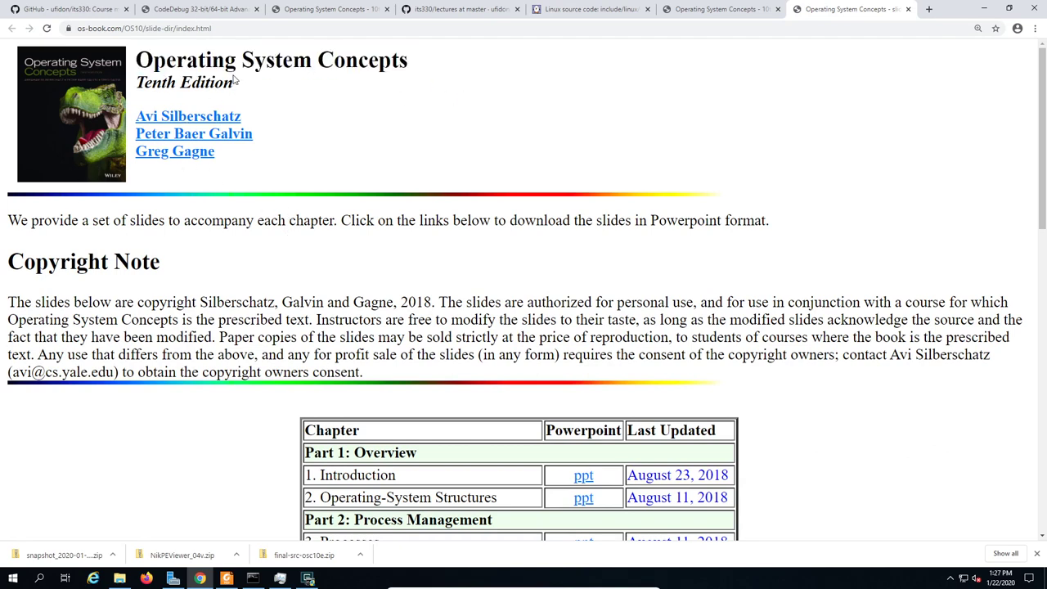